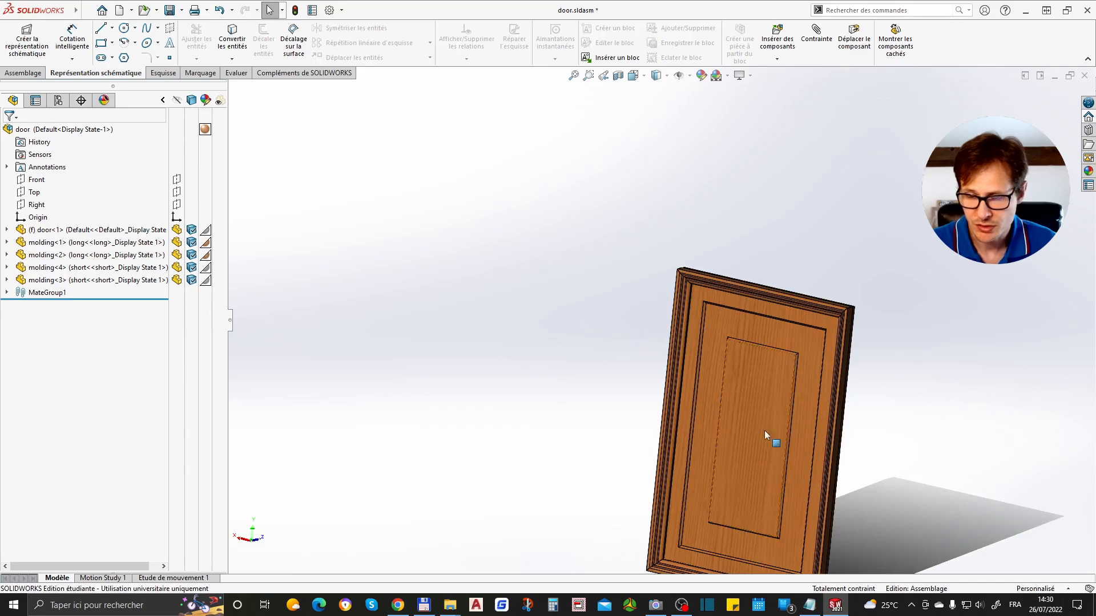
# Examine the wooden door assembly and its mouldings from several angles
pyautogui.moveTo(904, 453)
pyautogui.mouseDown(button='middle')
pyautogui.moveTo(782, 421)
pyautogui.moveTo(897, 453)
pyautogui.mouseUp(button='middle')
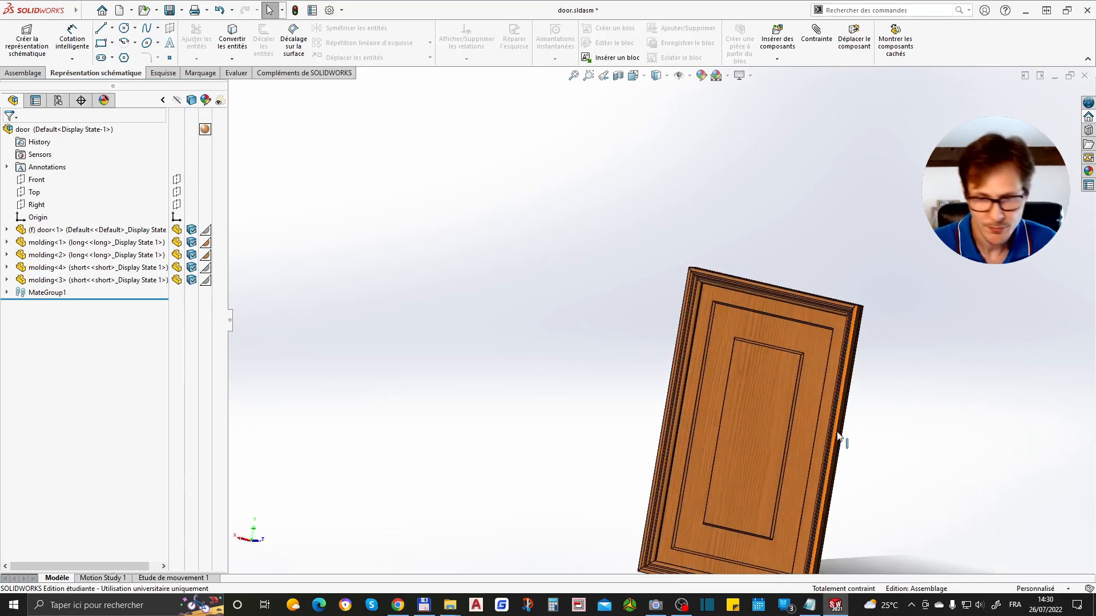
pyautogui.moveTo(886, 480); pyautogui.dragTo(742, 389, button='middle')
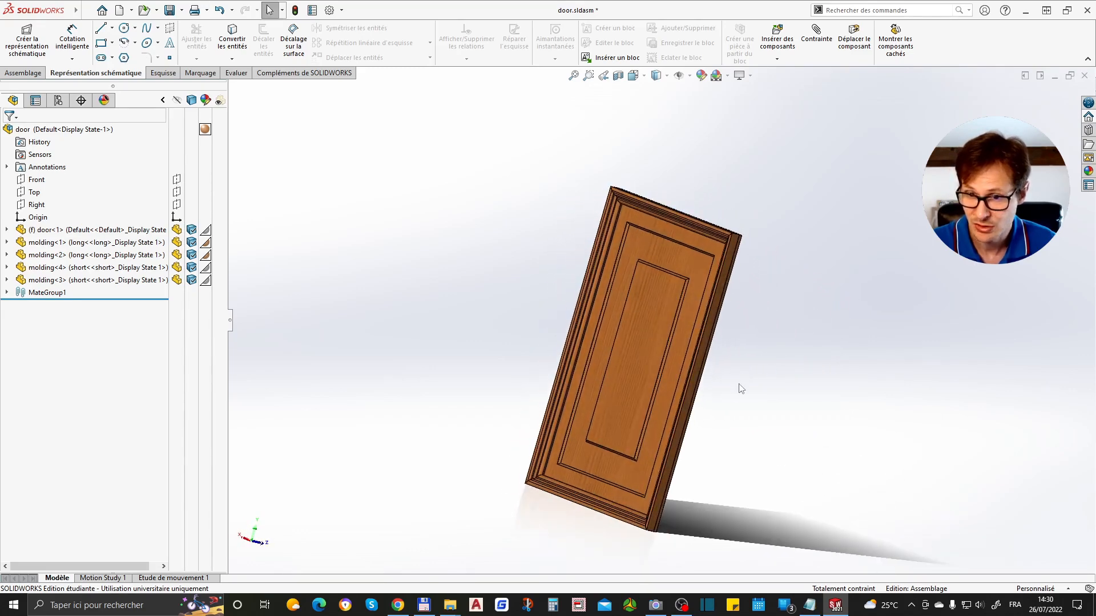
pyautogui.moveTo(626, 399); pyautogui.dragTo(499, 416, button='middle')
pyautogui.moveTo(557, 374)
pyautogui.keyDown('shift'); pyautogui.mouseDown(button='middle')
pyautogui.moveTo(559, 397)
pyautogui.moveTo(564, 335)
pyautogui.moveTo(558, 371)
pyautogui.moveTo(553, 363)
pyautogui.mouseUp(button='middle'); pyautogui.keyUp('shift')
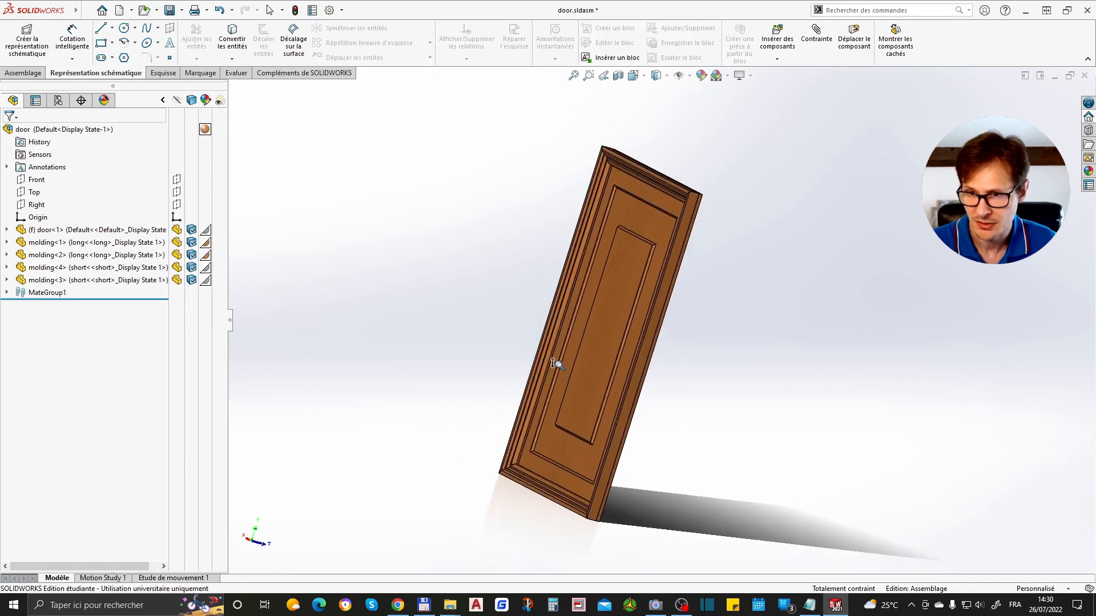
pyautogui.scroll(-2, 668, 424)
pyautogui.scroll(2, 660, 385)
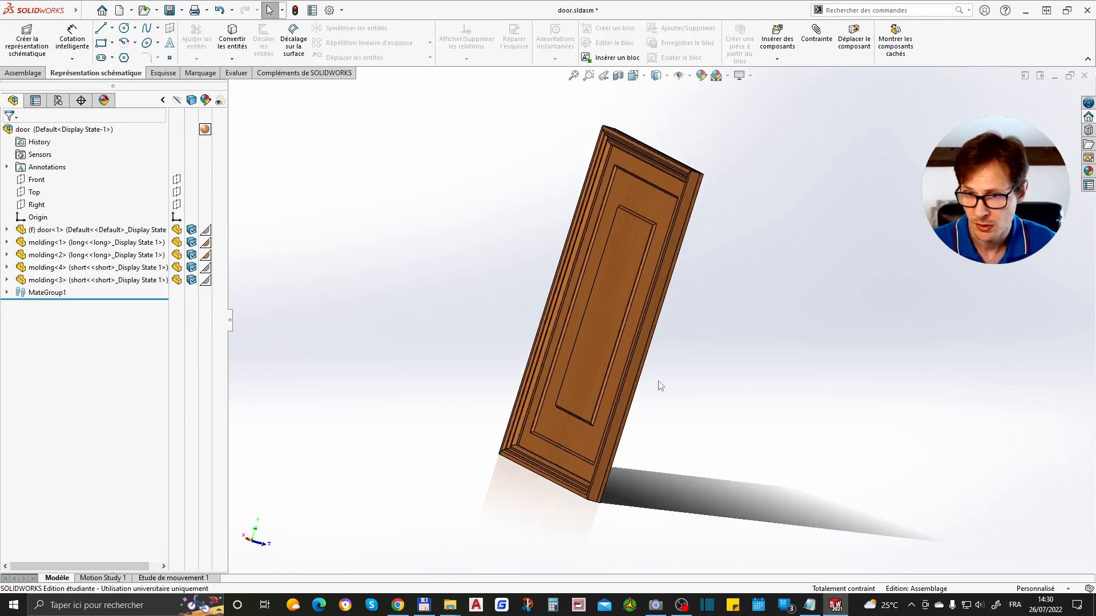
pyautogui.moveTo(507, 366); pyautogui.dragTo(542, 477, button='middle')
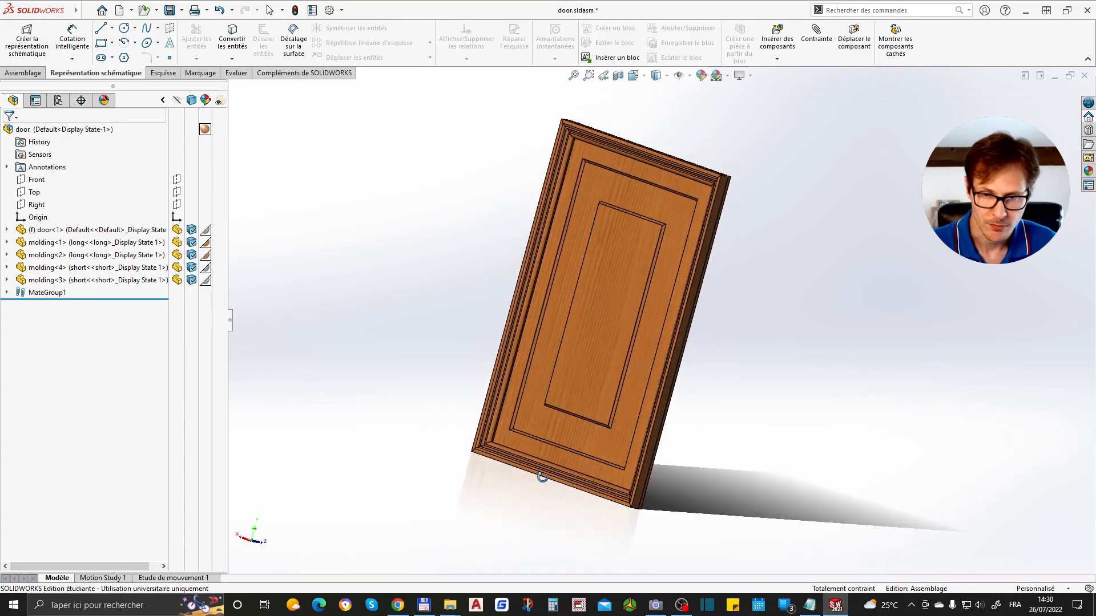
pyautogui.moveTo(394, 275); pyautogui.dragTo(376, 292, button='middle')
pyautogui.moveTo(639, 470); pyautogui.dragTo(543, 239, button='middle')
pyautogui.moveTo(468, 434); pyautogui.dragTo(413, 521, button='middle')
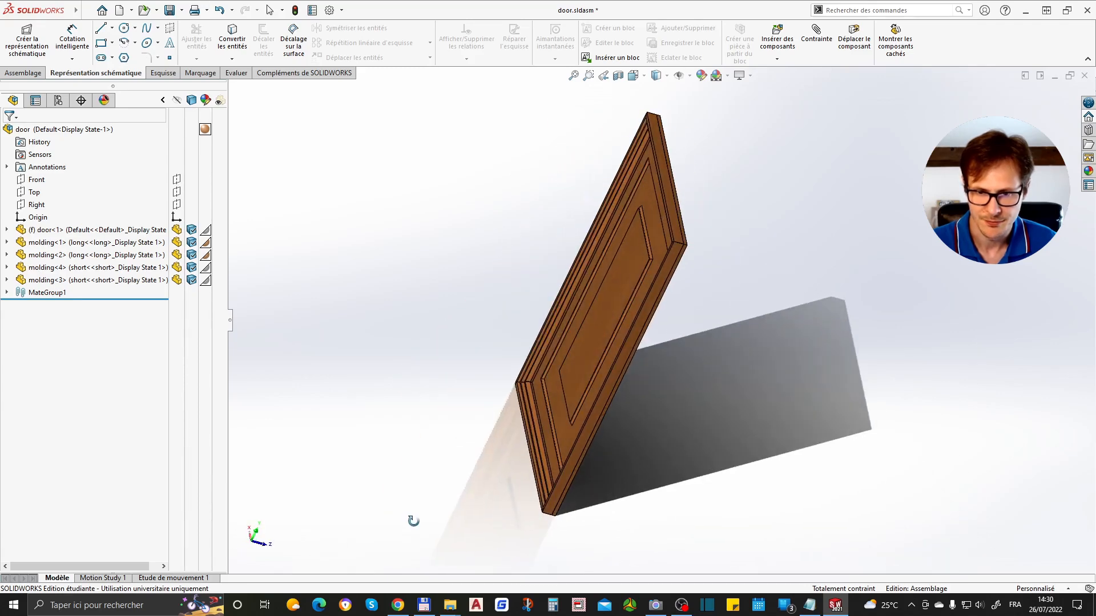
pyautogui.moveTo(720, 539); pyautogui.dragTo(736, 410, button='middle')
pyautogui.moveTo(675, 507); pyautogui.dragTo(728, 449, button='middle')
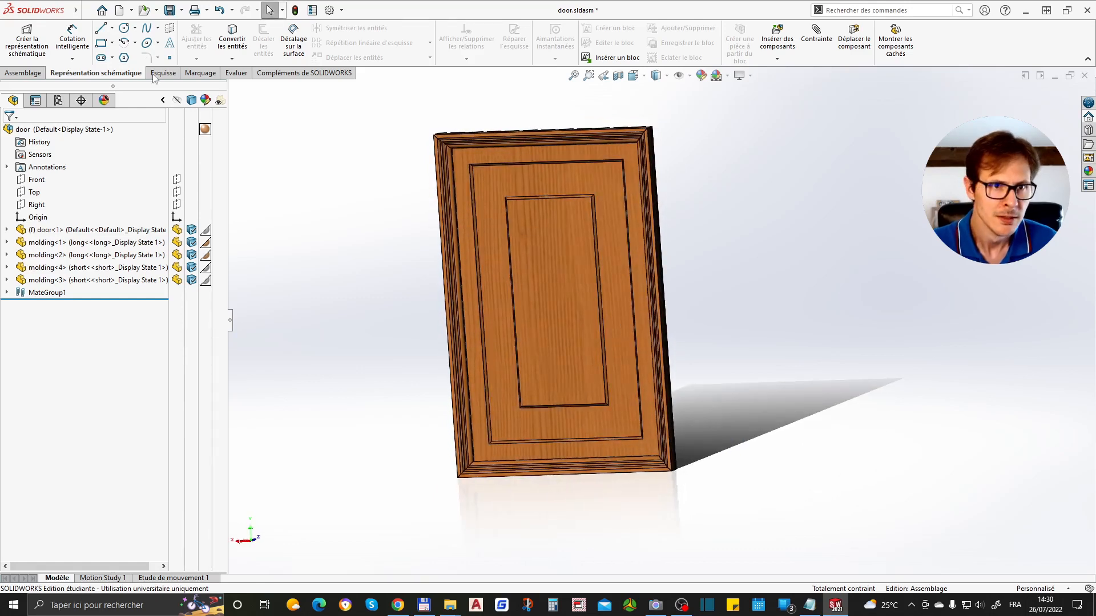
# Insert the part box.sldprt into the assembly and place it freely beside the door's lower corner
pyautogui.click(24, 74)
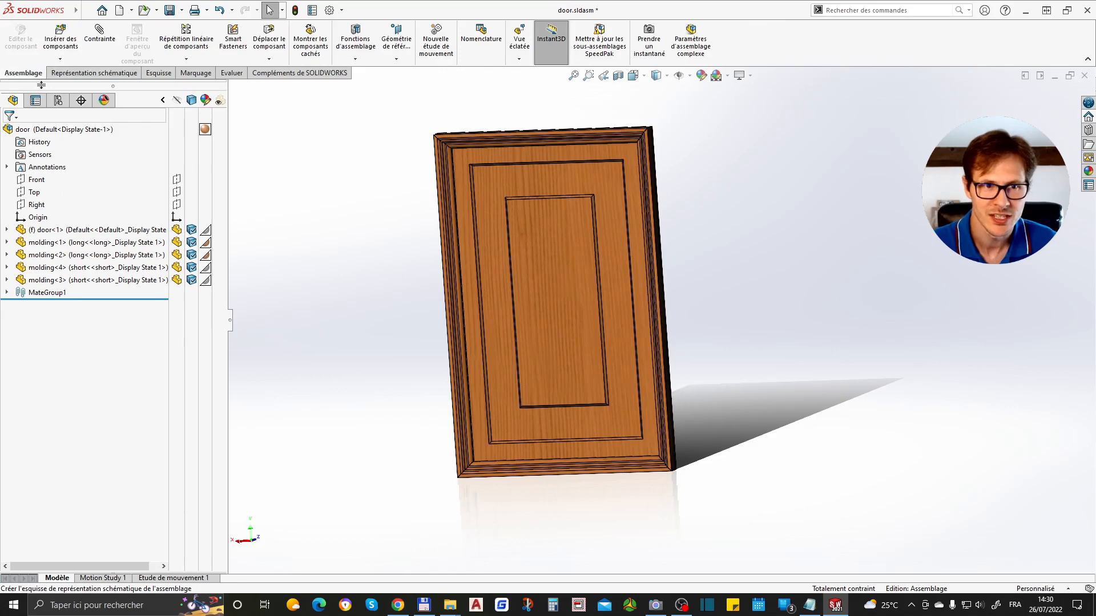
pyautogui.click(69, 46)
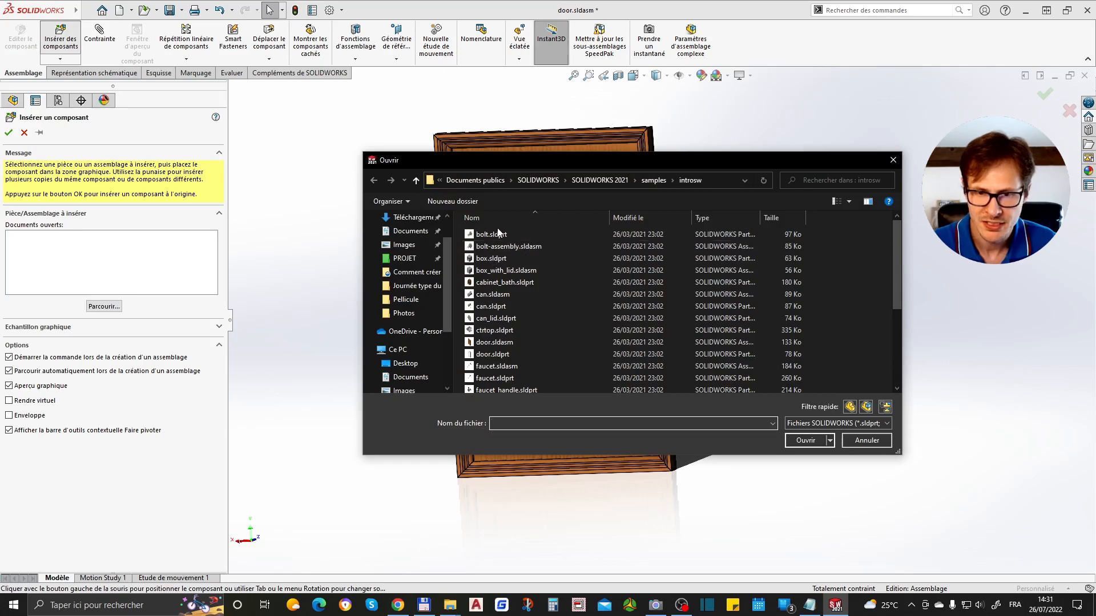
pyautogui.click(520, 260)
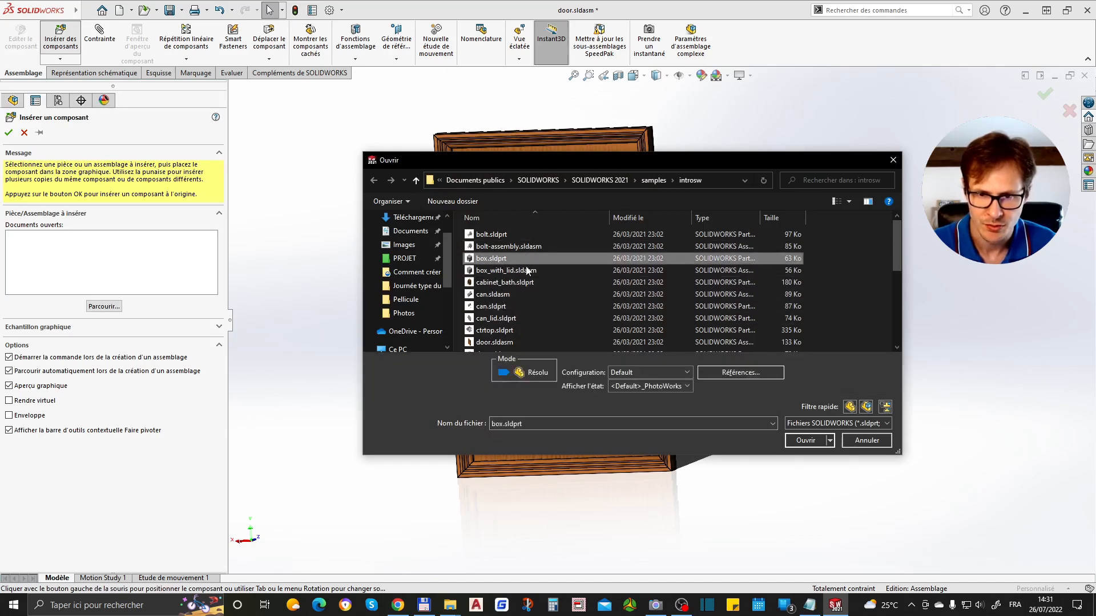
pyautogui.click(813, 440)
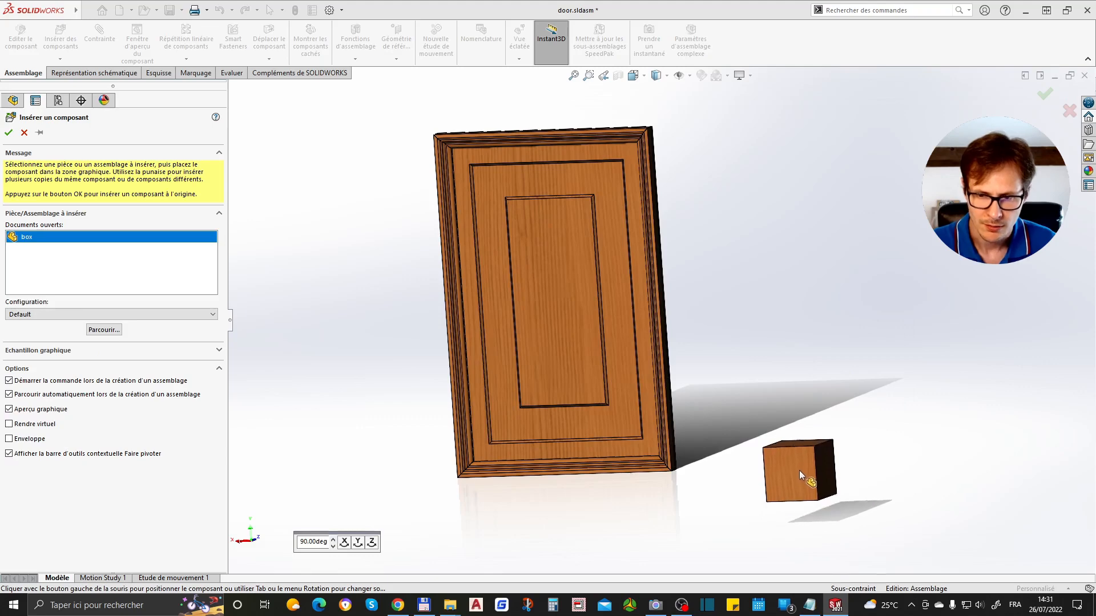
pyautogui.click(800, 444)
pyautogui.moveTo(890, 479); pyautogui.dragTo(830, 545, button='middle')
pyautogui.moveTo(487, 436); pyautogui.dragTo(339, 410, button='middle')
pyautogui.click(694, 493)
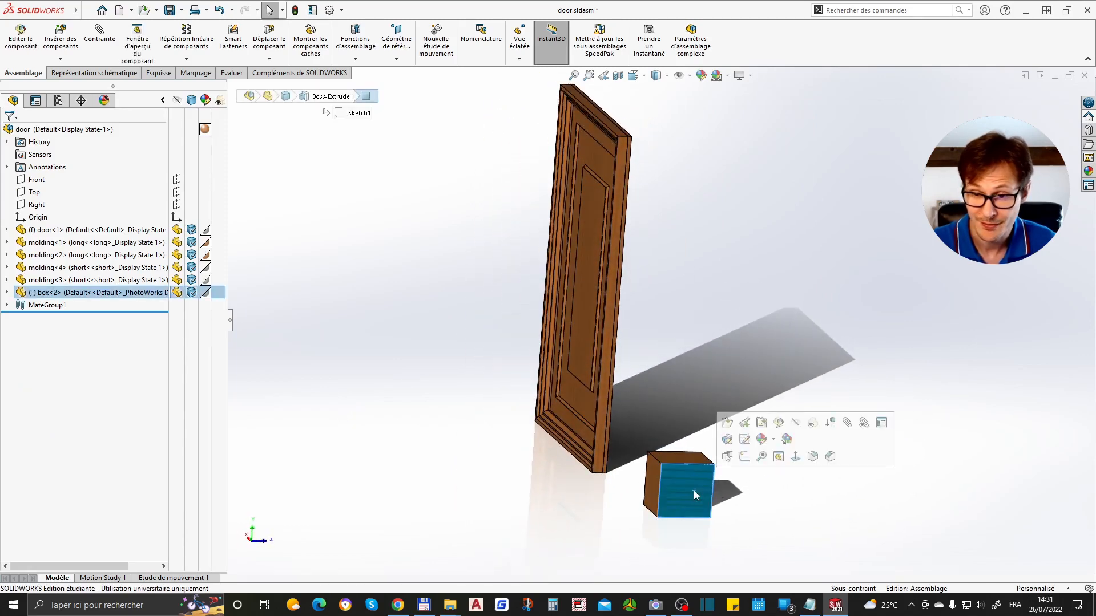
pyautogui.click(738, 475)
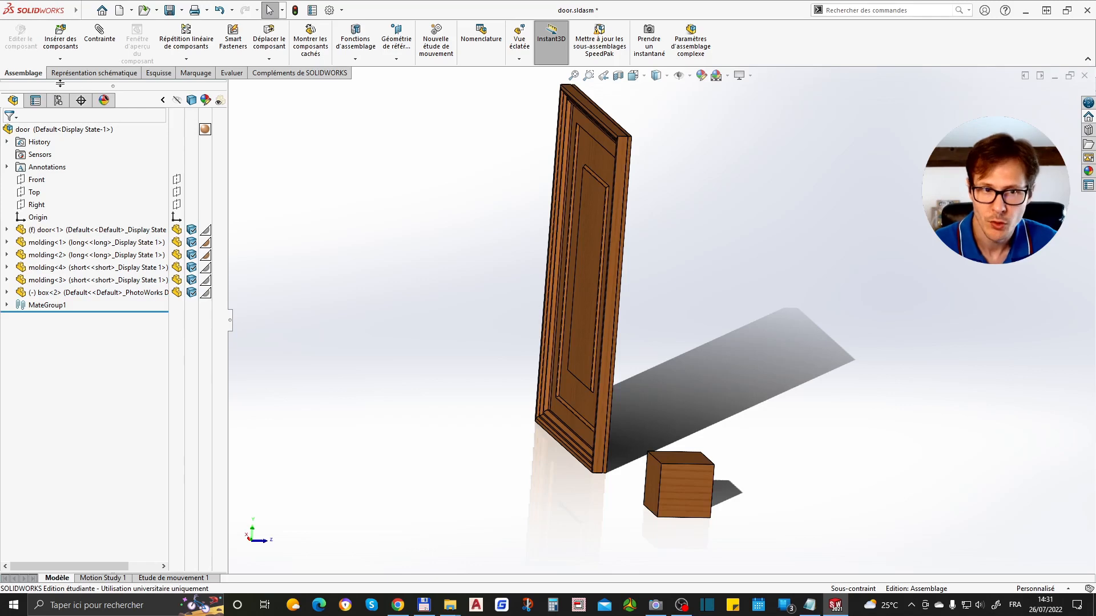
# Add smart dimensions for the box's outer width and outer height
pyautogui.click(118, 77)
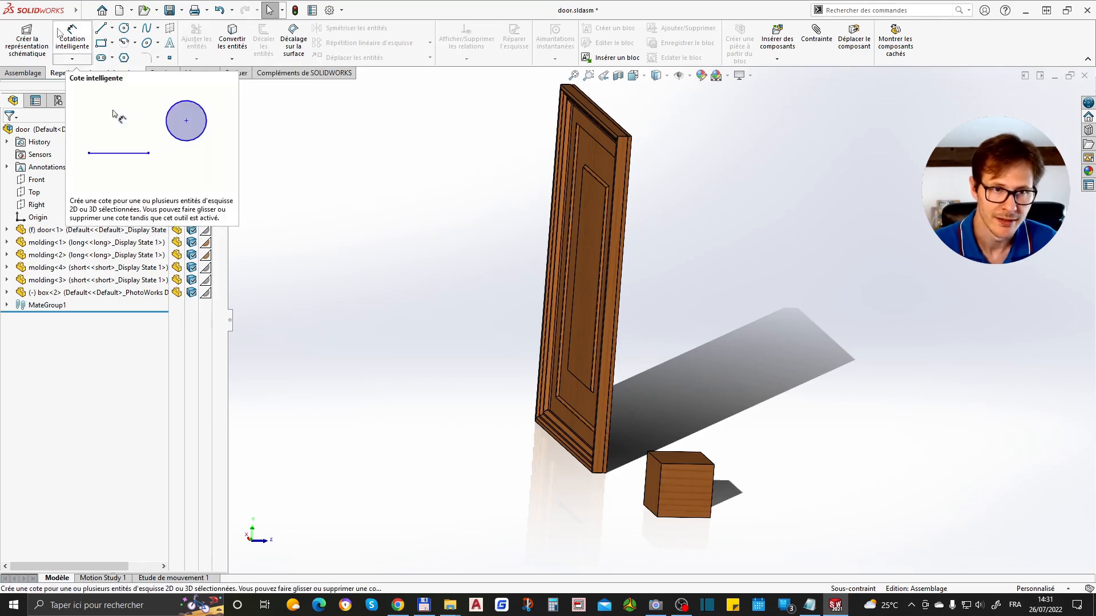
pyautogui.click(88, 63)
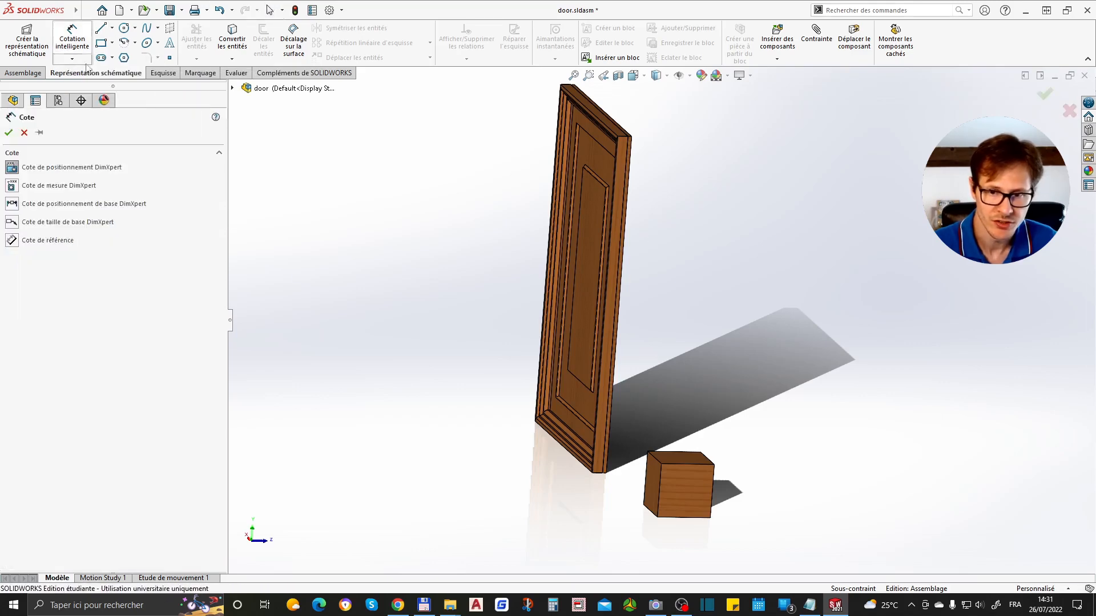
pyautogui.click(695, 470)
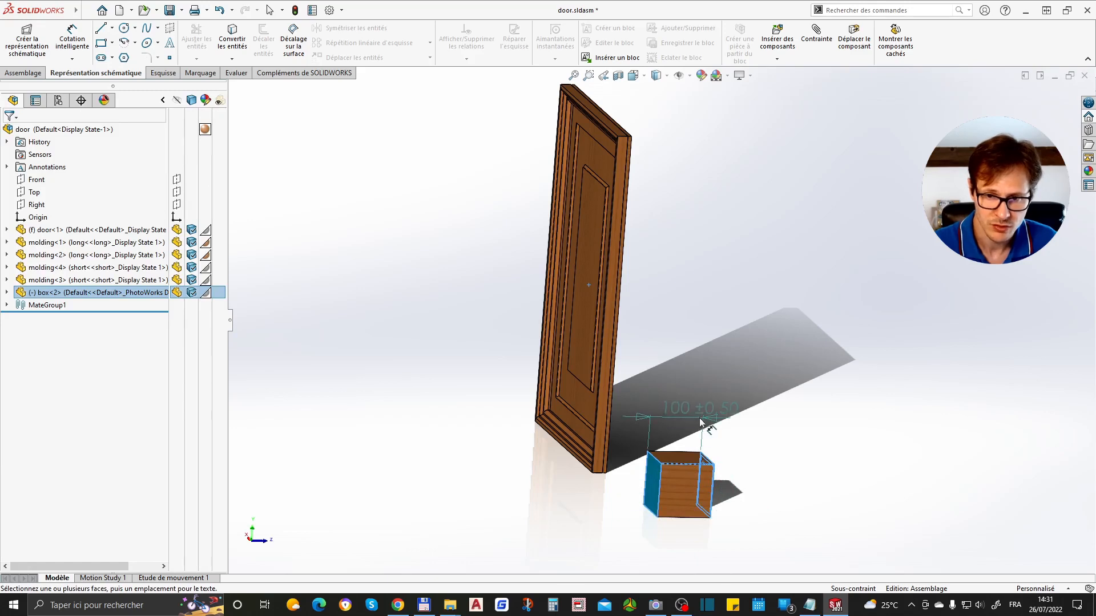
pyautogui.click(701, 422)
pyautogui.click(660, 483)
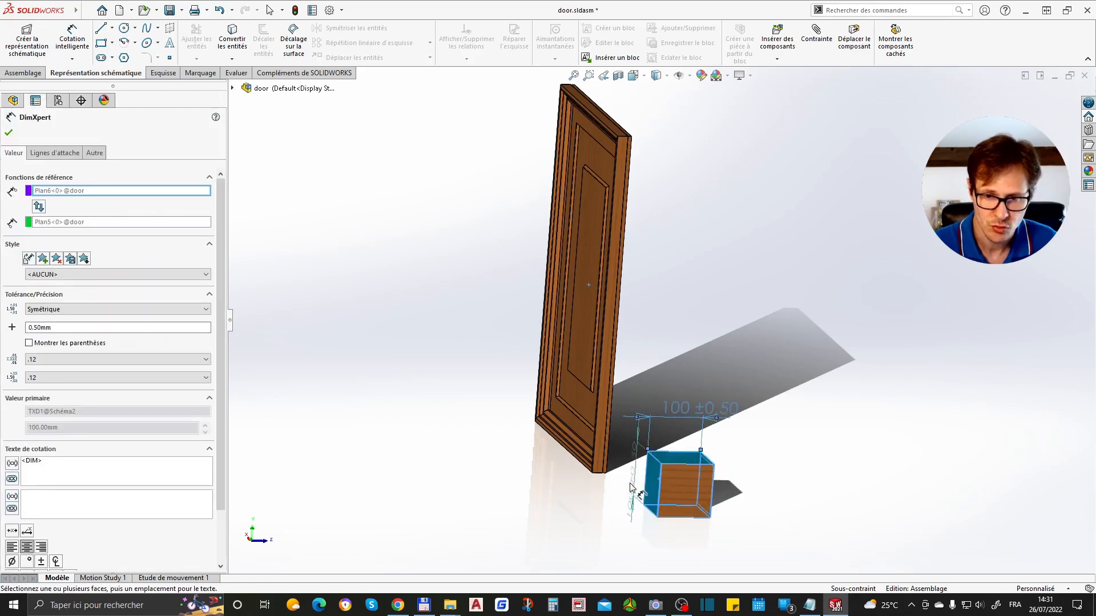
pyautogui.click(630, 517)
# Dimension the box's wall thickness between its top outer face and the inner face below it
pyautogui.moveTo(710, 531); pyautogui.dragTo(554, 536, button='middle')
pyautogui.scroll(-5, 640, 335)
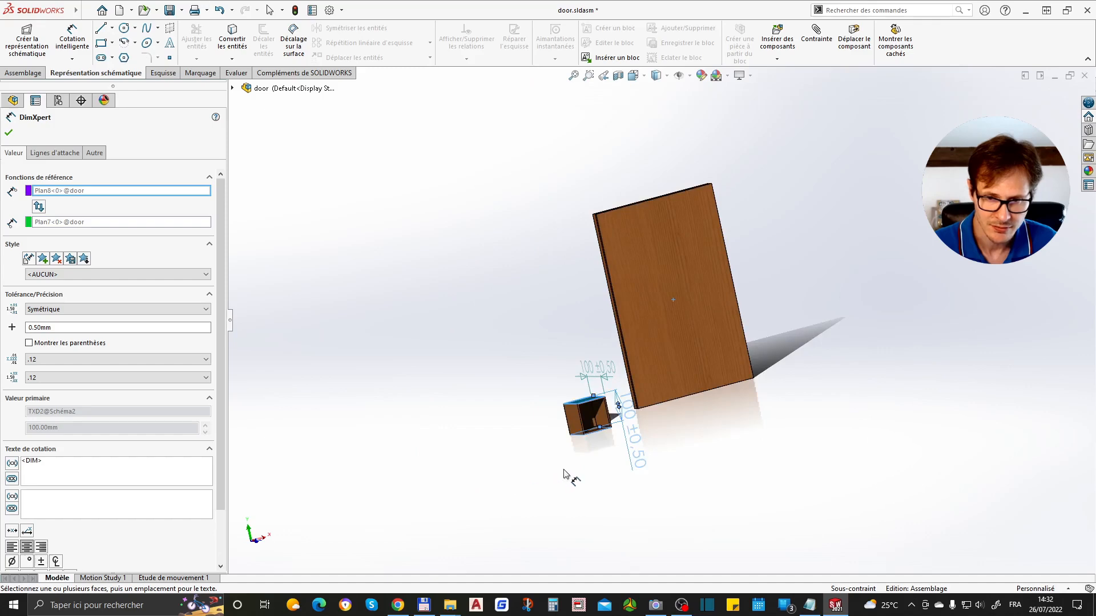
pyautogui.scroll(-3, 577, 333)
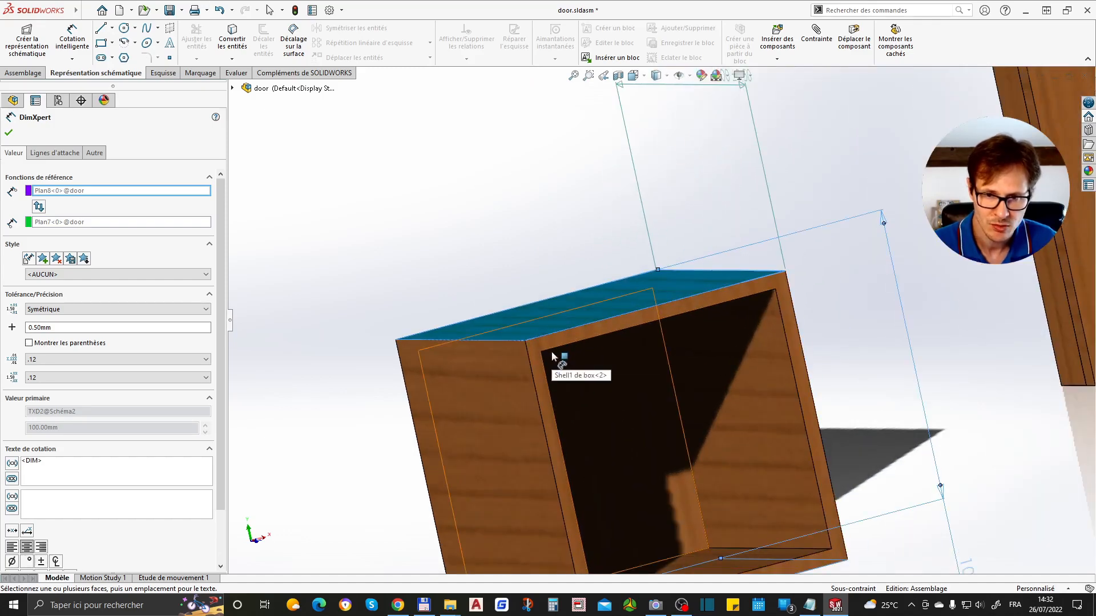
pyautogui.click(551, 349)
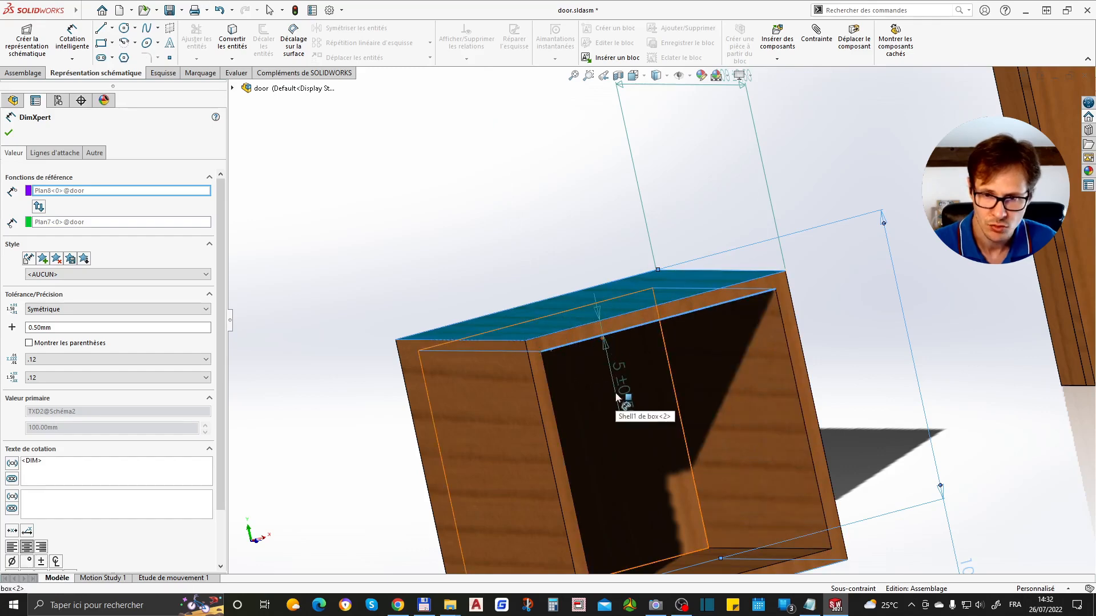
pyautogui.click(617, 398)
# Examine the door and the dimensioned box from several angles and end the dimensioning
pyautogui.moveTo(643, 447); pyautogui.dragTo(745, 455, button='middle')
pyautogui.scroll(5, 742, 455)
pyautogui.scroll(3, 669, 297)
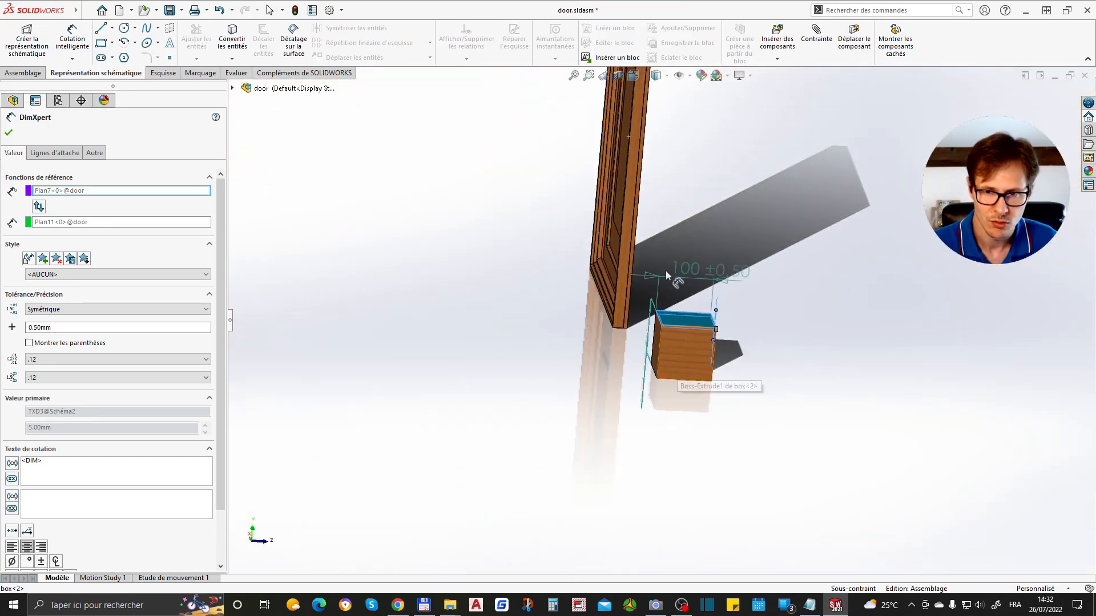
pyautogui.moveTo(616, 374)
pyautogui.mouseDown(button='middle')
pyautogui.moveTo(655, 379)
pyautogui.moveTo(611, 366)
pyautogui.mouseUp(button='middle')
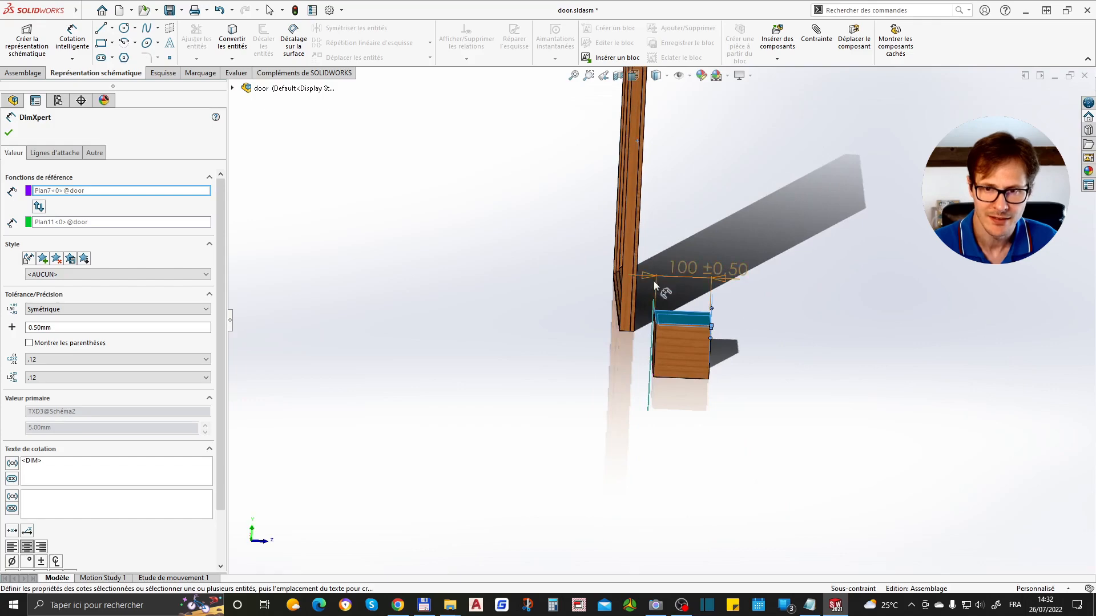
pyautogui.scroll(-4, 679, 332)
pyautogui.scroll(5, 705, 368)
pyautogui.scroll(2, 680, 162)
pyautogui.scroll(-5, 672, 179)
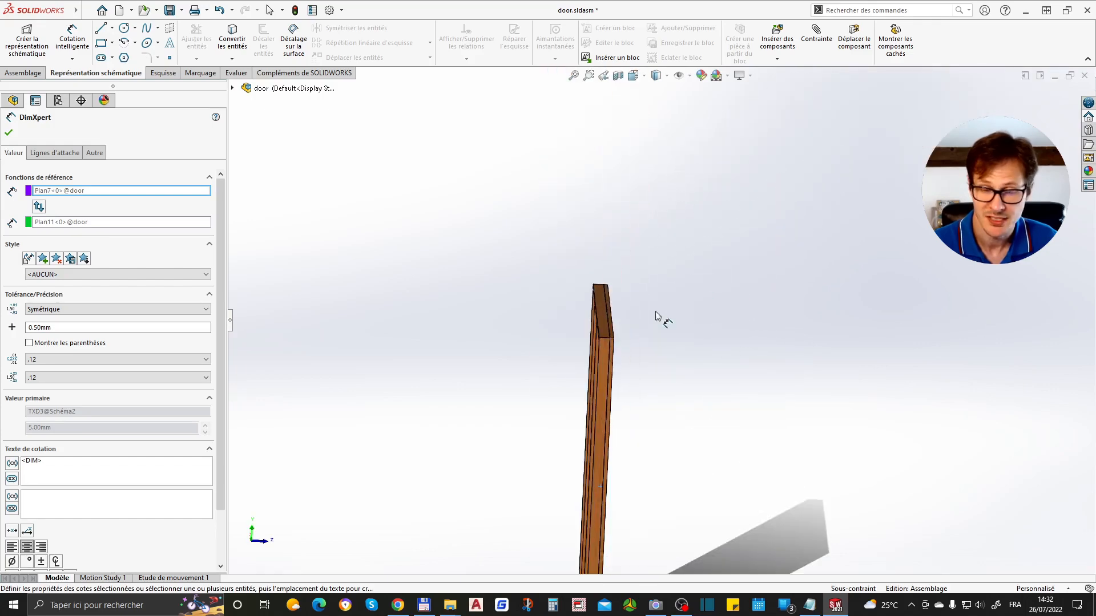
pyautogui.moveTo(525, 438); pyautogui.dragTo(571, 425, button='middle')
pyautogui.scroll(-2, 611, 292)
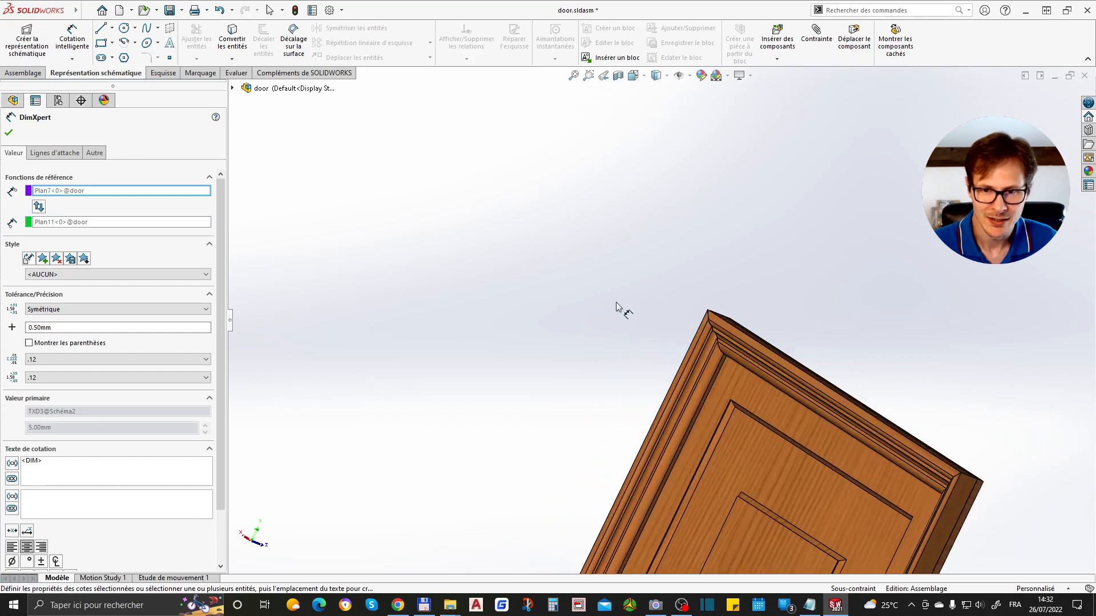
pyautogui.scroll(3, 618, 307)
pyautogui.moveTo(773, 464); pyautogui.dragTo(665, 350, button='middle')
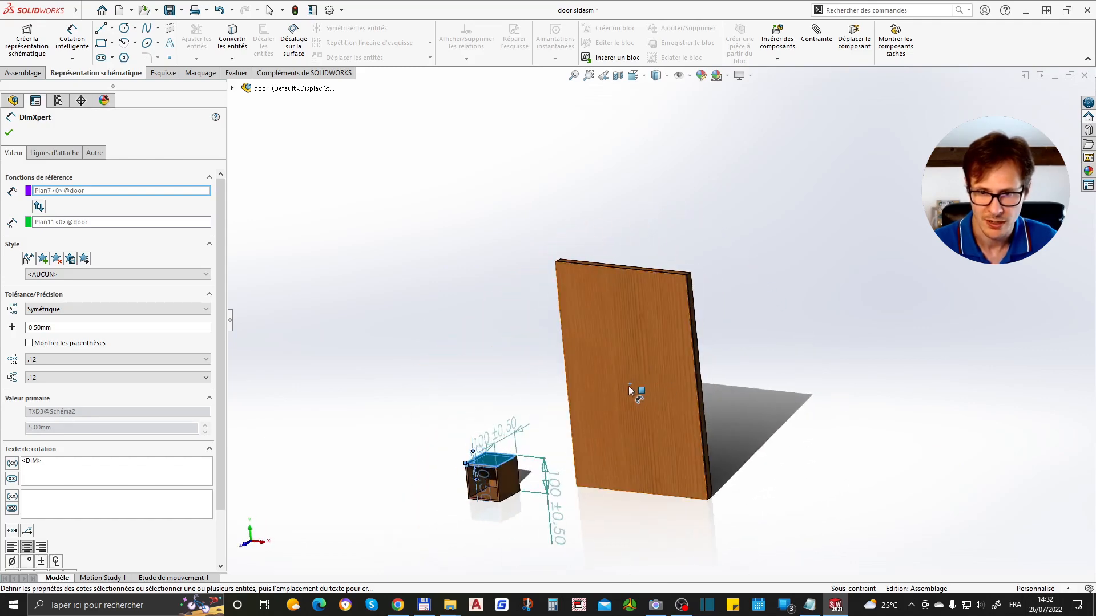
pyautogui.moveTo(632, 409); pyautogui.dragTo(746, 416, button='middle')
pyautogui.moveTo(403, 453); pyautogui.dragTo(473, 548, button='middle')
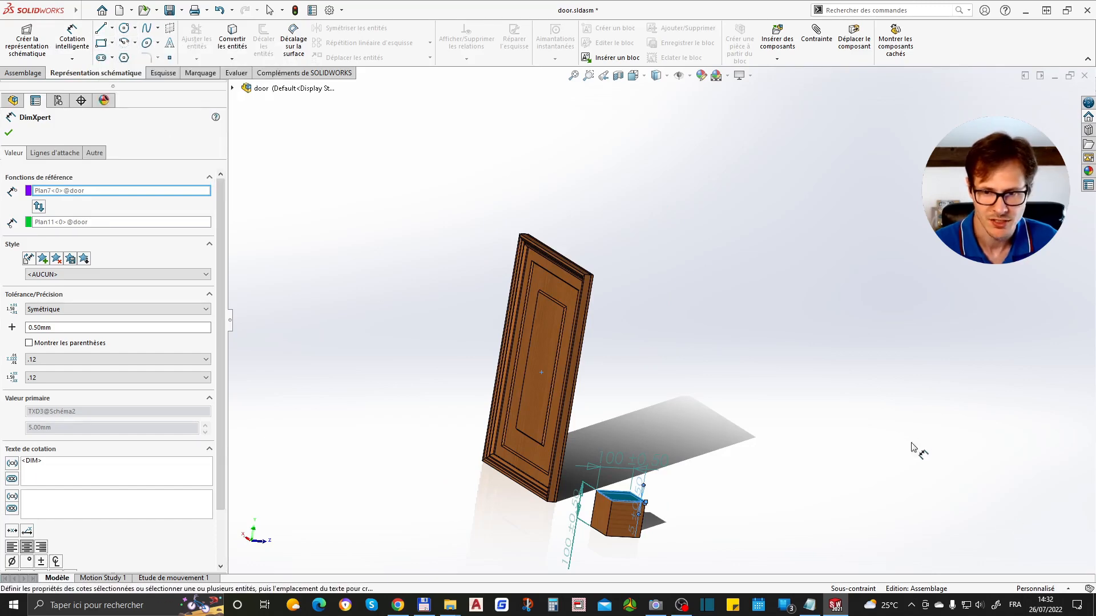
pyautogui.click(778, 479)
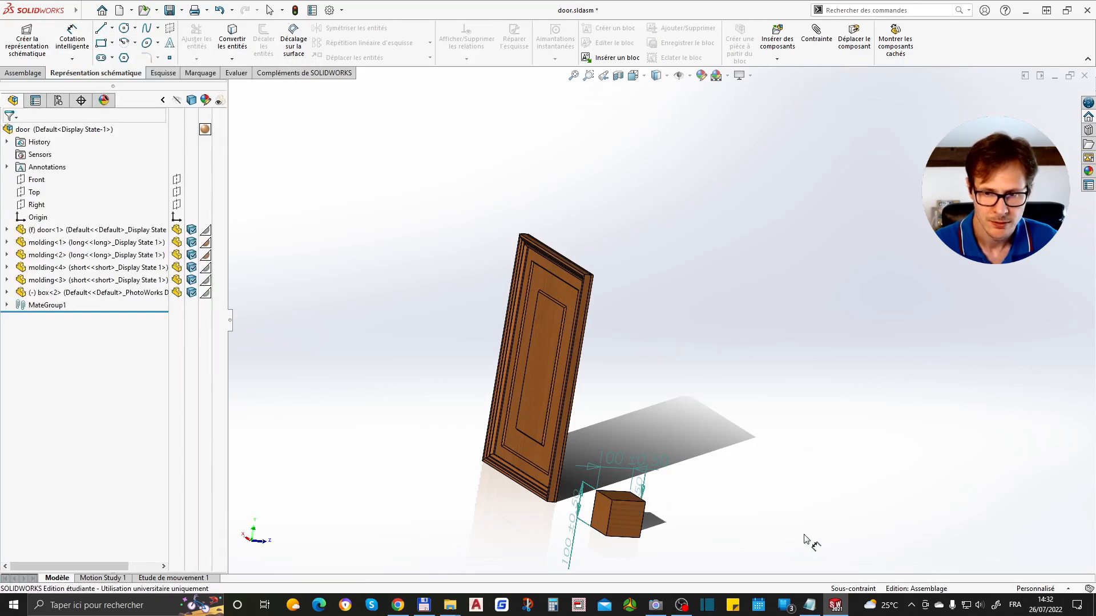
# Start a rectangle sketch on the box's closed side face and draw a rectangle about 84 by 87 mm beside the box
pyautogui.click(106, 46)
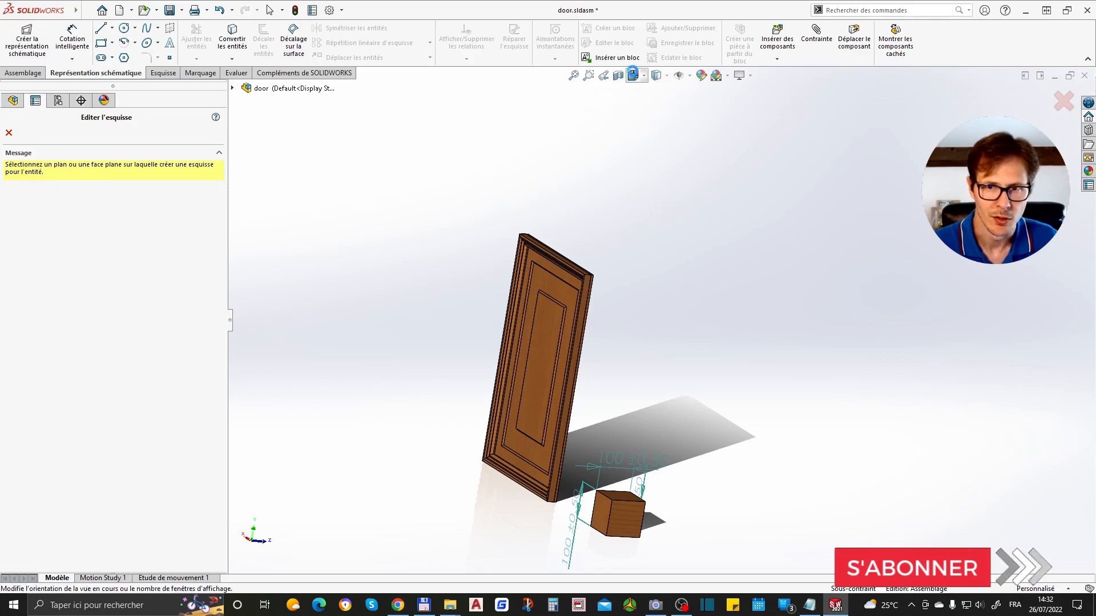
pyautogui.click(633, 75)
pyautogui.click(761, 516)
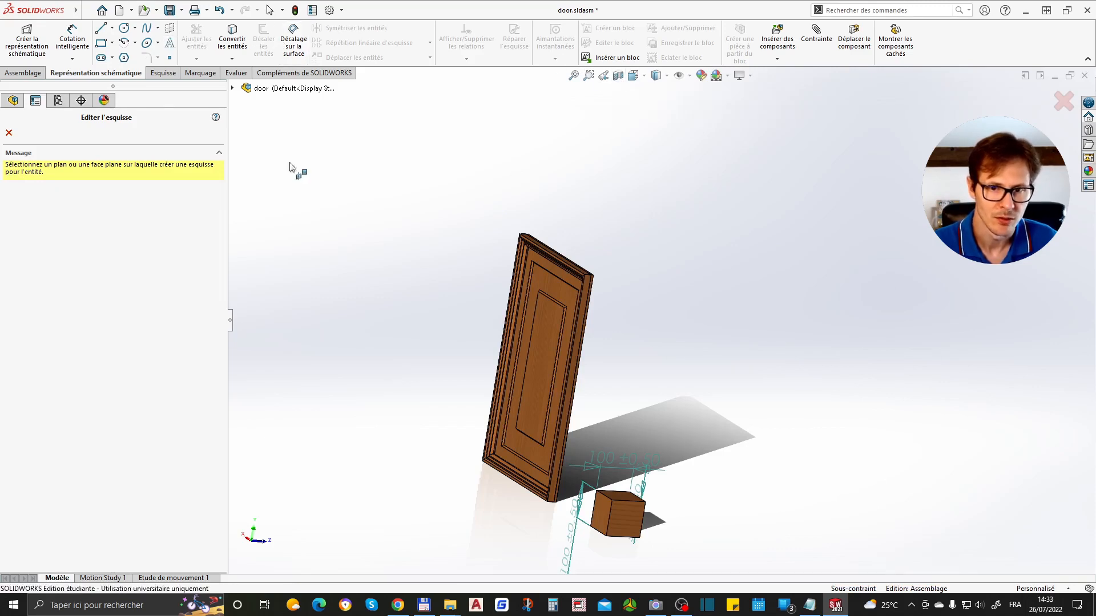
pyautogui.click(636, 517)
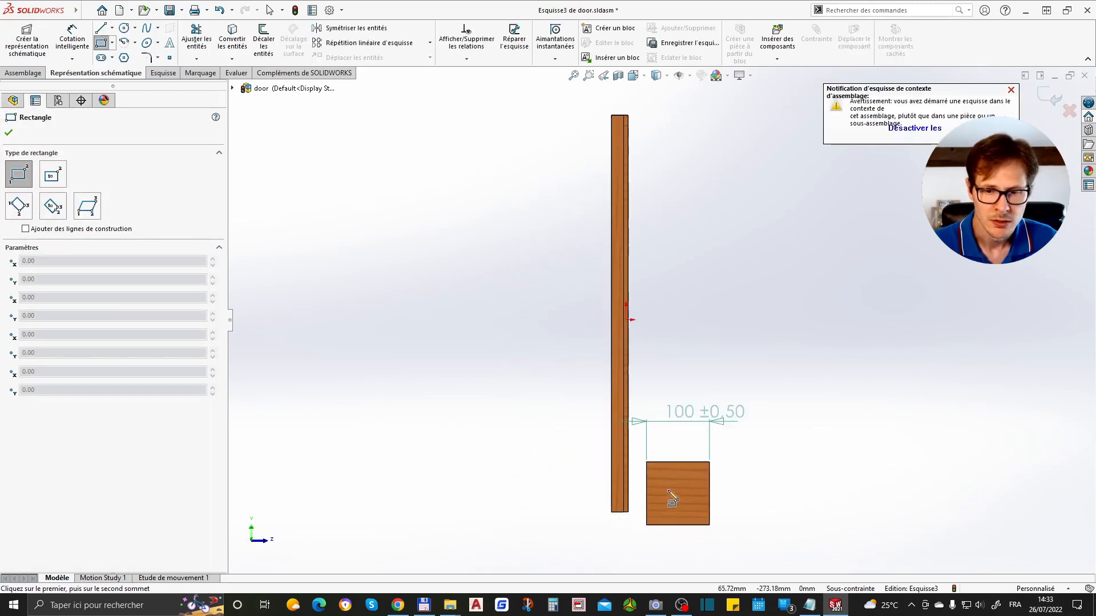
pyautogui.moveTo(799, 468); pyautogui.dragTo(851, 522)
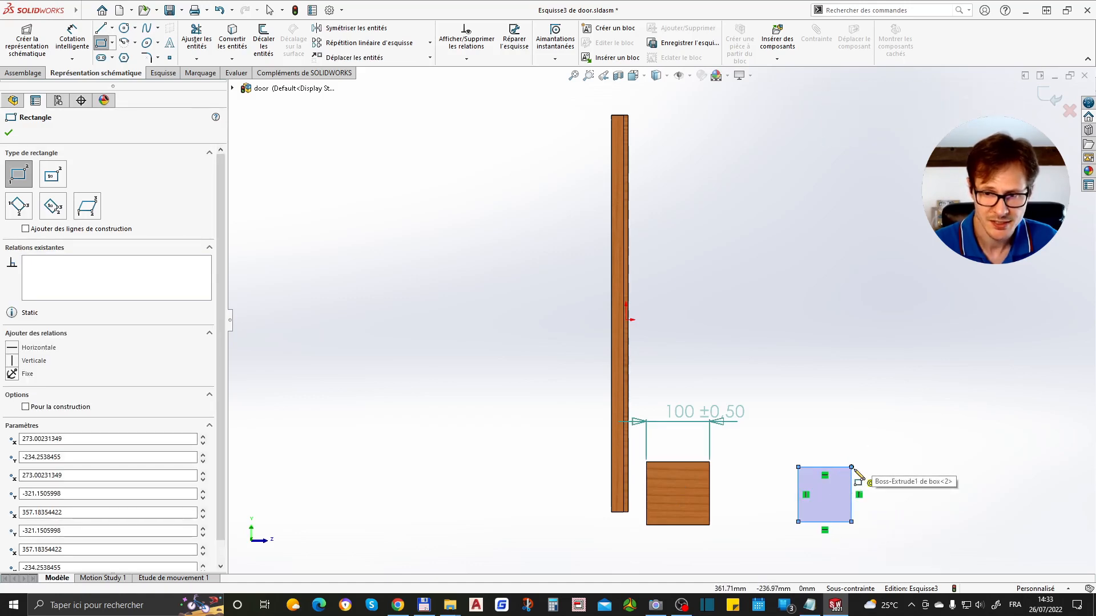
# Draw a second rectangle about 65 by 47 mm from the first one's upper corner farther from the box, and end the Rectangle tool
pyautogui.moveTo(851, 467); pyautogui.dragTo(893, 438)
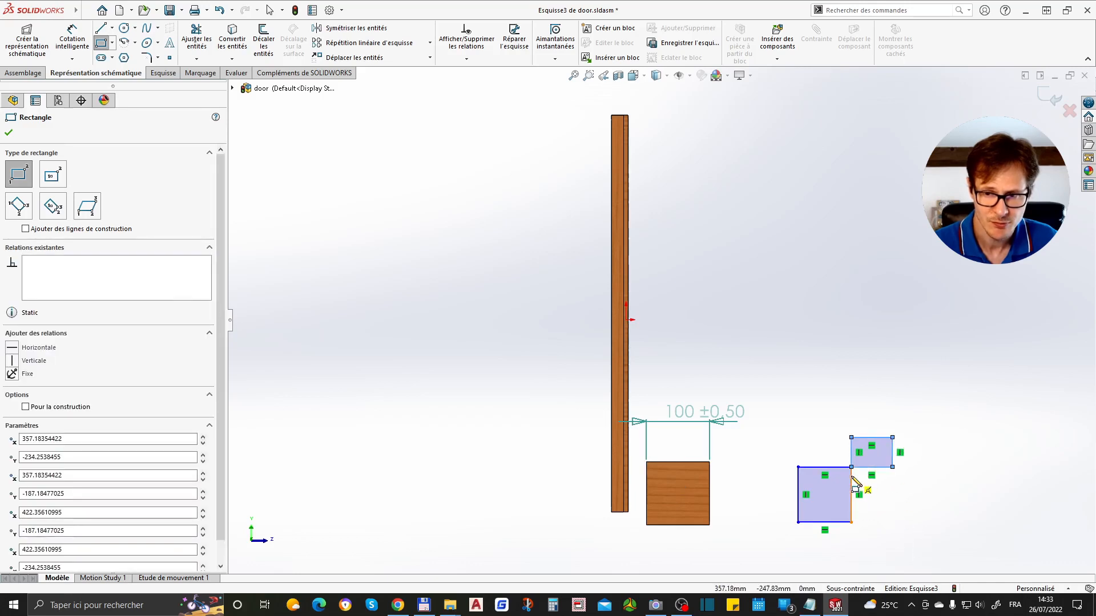
pyautogui.rightClick(825, 483)
pyautogui.rightClick(681, 525)
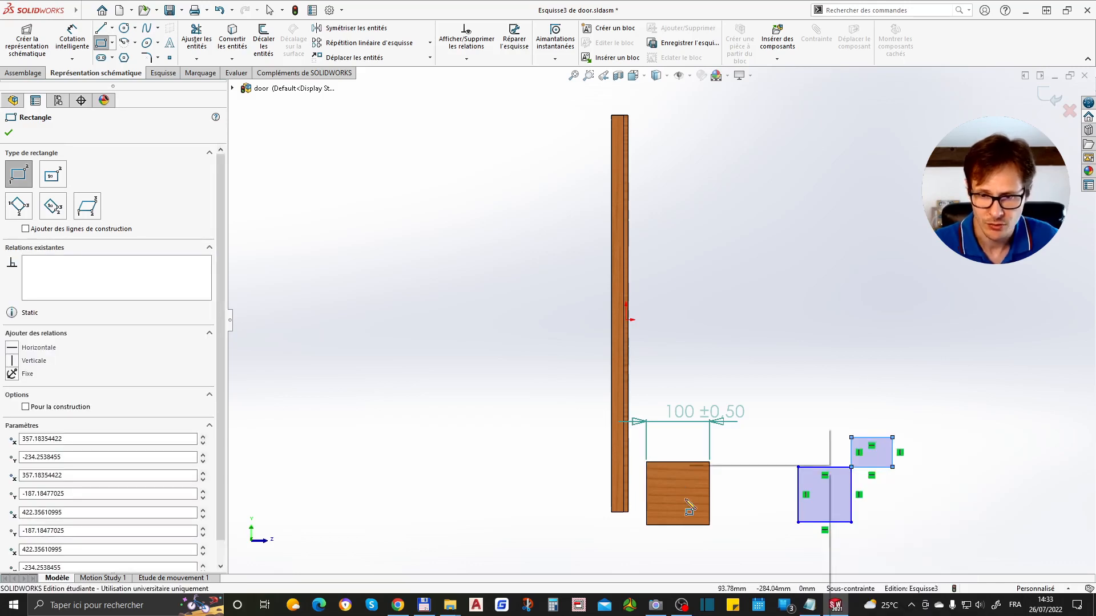
pyautogui.rightClick(686, 483)
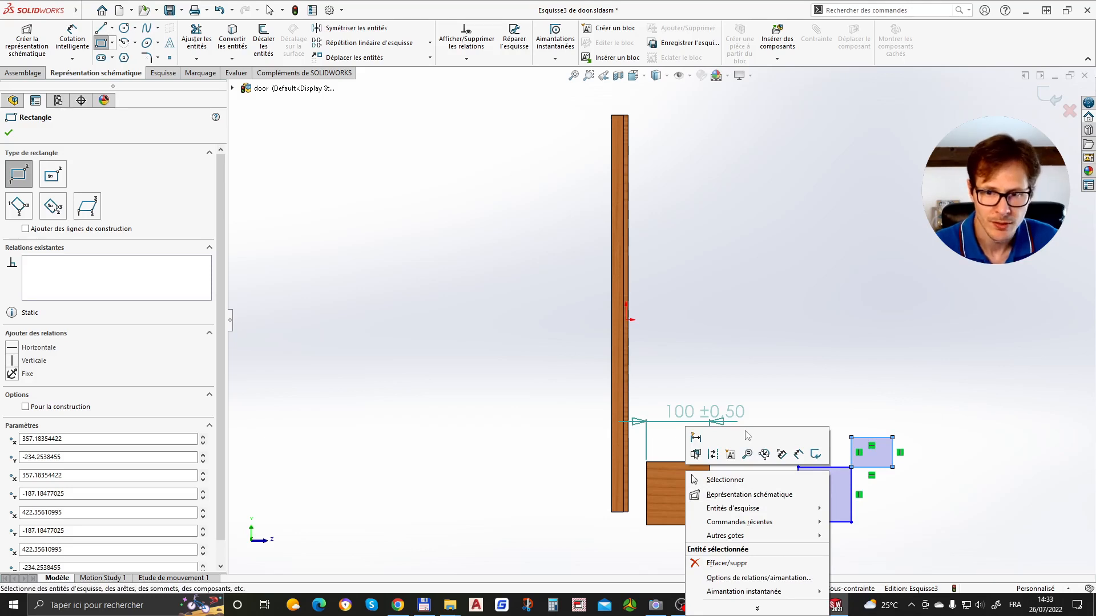
pyautogui.press('Escape')
pyautogui.press('Escape')
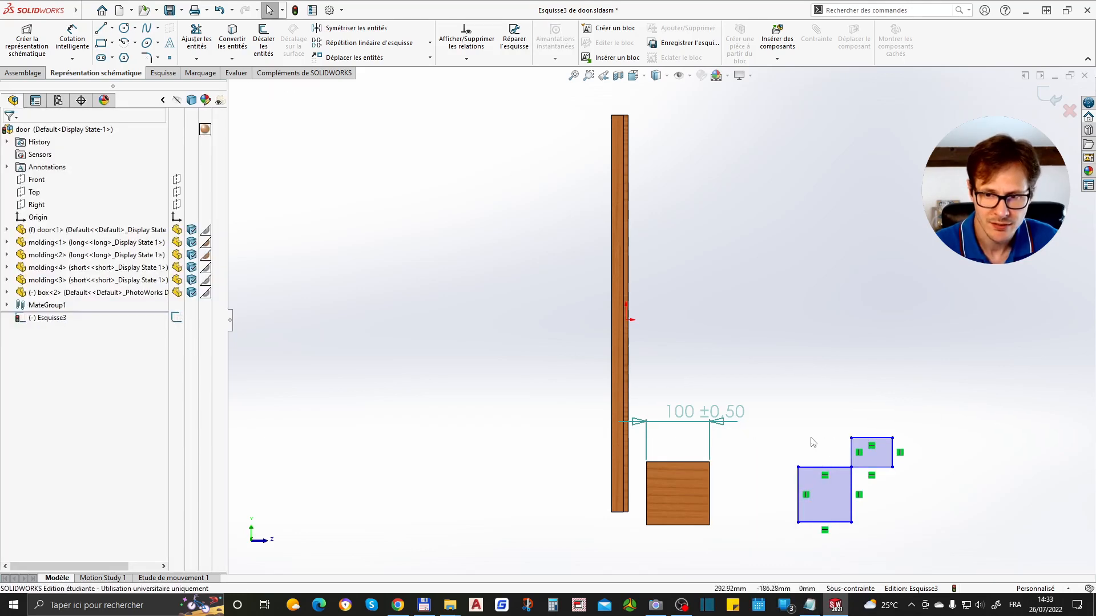
pyautogui.rightClick(695, 484)
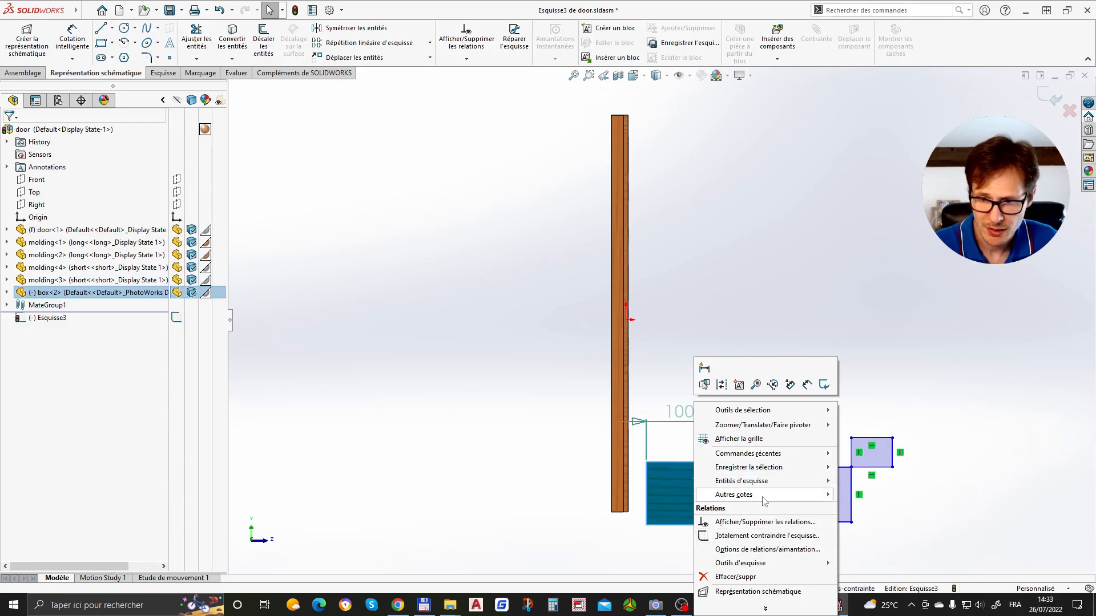
pyautogui.moveTo(762, 501)
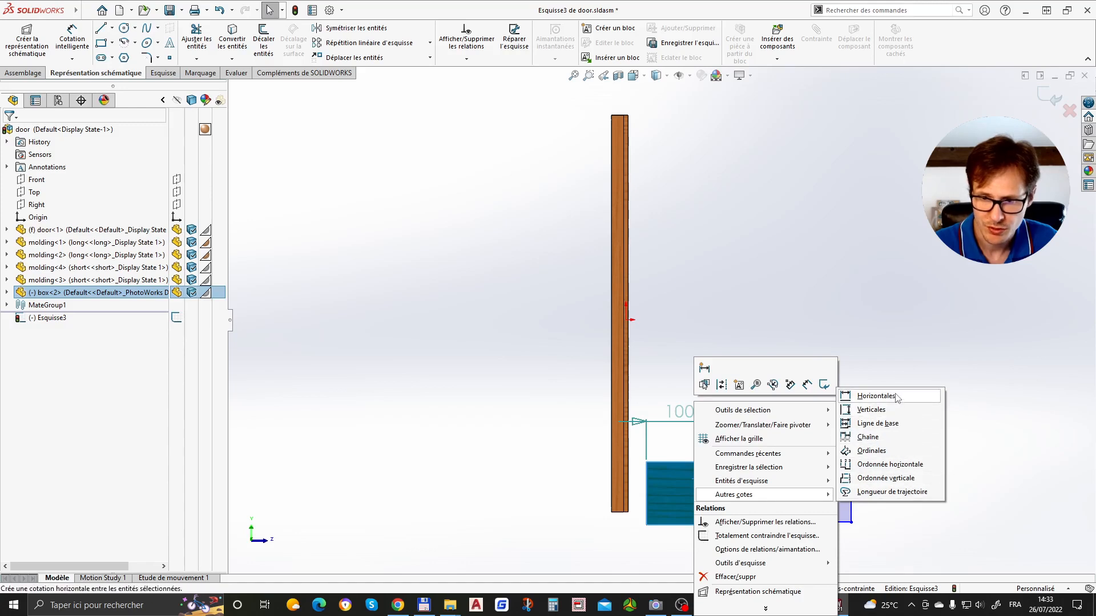
pyautogui.click(874, 396)
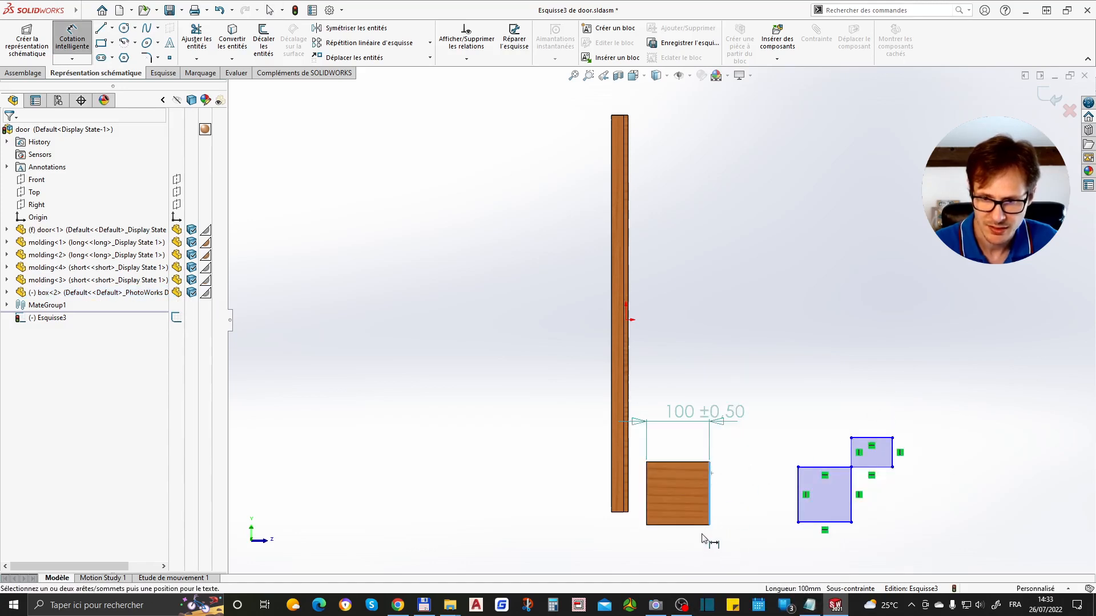
pyautogui.press('Escape')
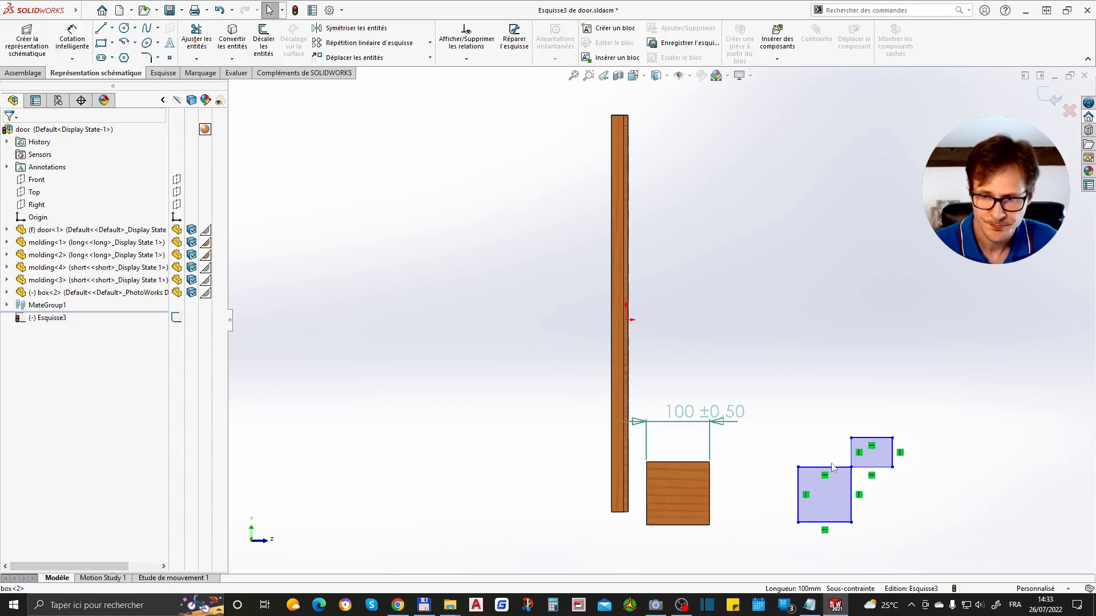
# Examine the door, the dimensioned box and the two sketched rectangles from several angles and distances
pyautogui.moveTo(934, 473); pyautogui.dragTo(907, 482, button='right')
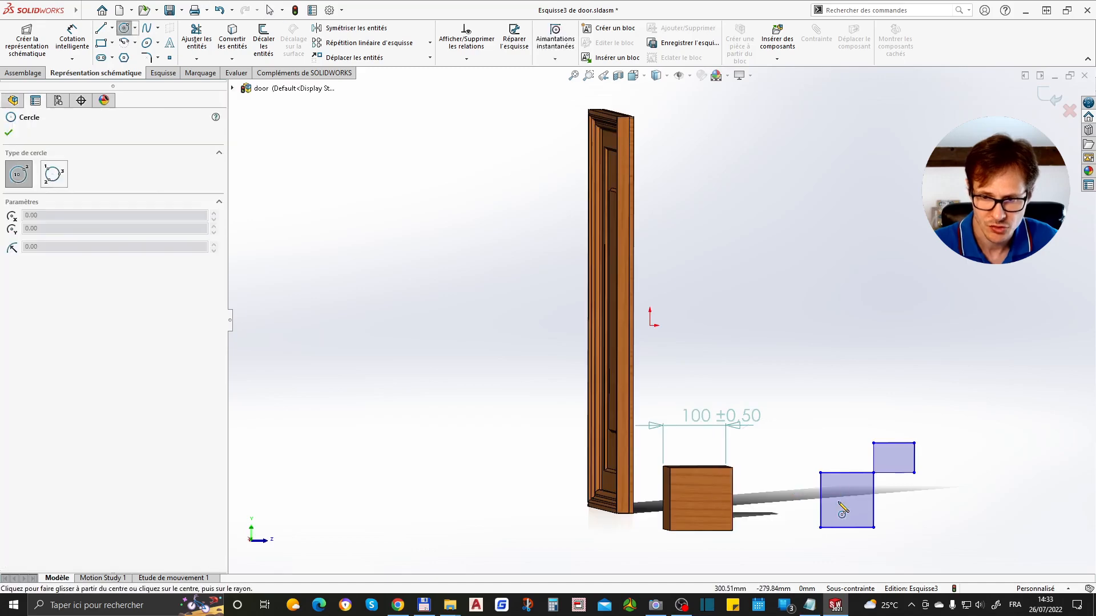
pyautogui.moveTo(708, 501); pyautogui.dragTo(735, 525, button='right')
pyautogui.moveTo(763, 452)
pyautogui.mouseDown(button='middle')
pyautogui.moveTo(826, 470)
pyautogui.moveTo(736, 462)
pyautogui.moveTo(822, 468)
pyautogui.moveTo(738, 456)
pyautogui.moveTo(753, 448)
pyautogui.mouseUp(button='middle')
pyautogui.moveTo(736, 452); pyautogui.dragTo(752, 393, button='right')
pyautogui.moveTo(785, 433); pyautogui.dragTo(822, 442, button='right')
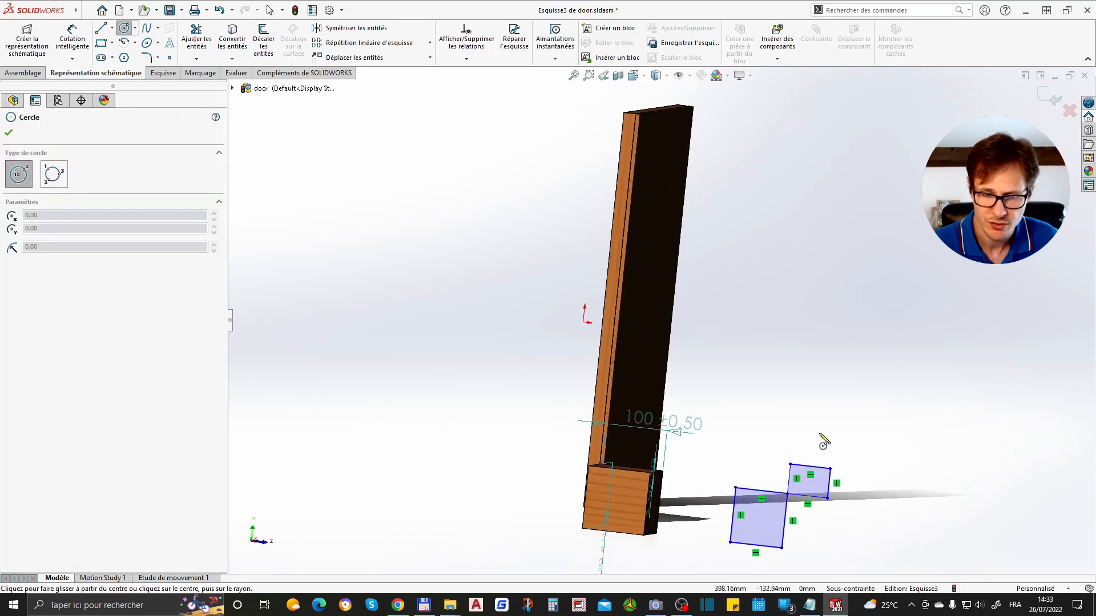
pyautogui.moveTo(593, 505)
pyautogui.mouseDown(button='middle')
pyautogui.moveTo(584, 529)
pyautogui.moveTo(519, 521)
pyautogui.moveTo(560, 528)
pyautogui.moveTo(595, 512)
pyautogui.moveTo(533, 502)
pyautogui.moveTo(548, 513)
pyautogui.moveTo(571, 497)
pyautogui.mouseUp(button='middle')
pyautogui.scroll(-3, 704, 483)
pyautogui.scroll(5, 702, 311)
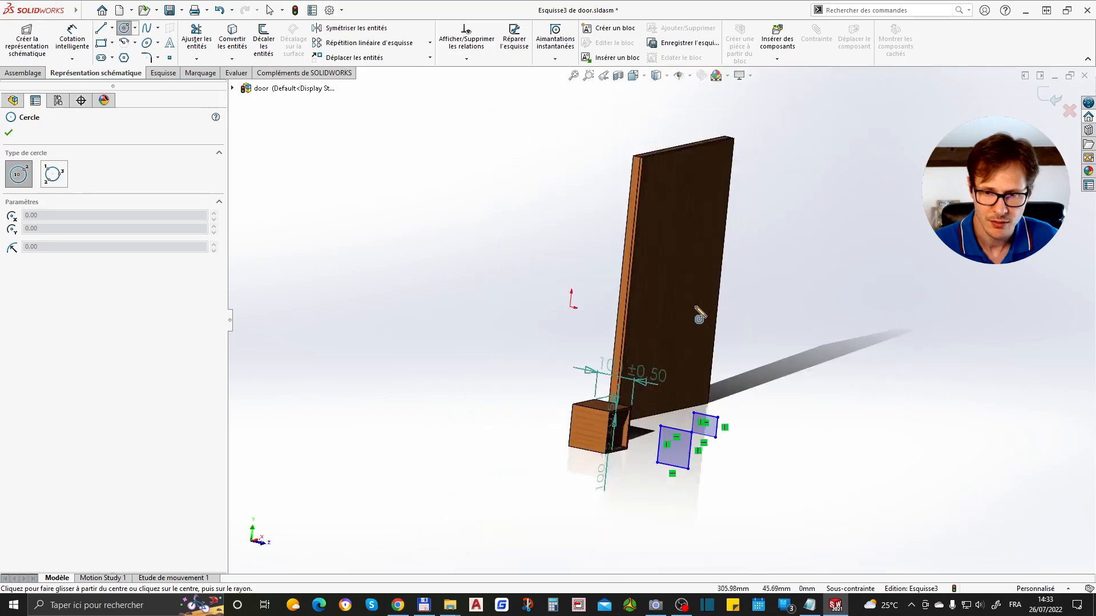
pyautogui.scroll(-3, 692, 438)
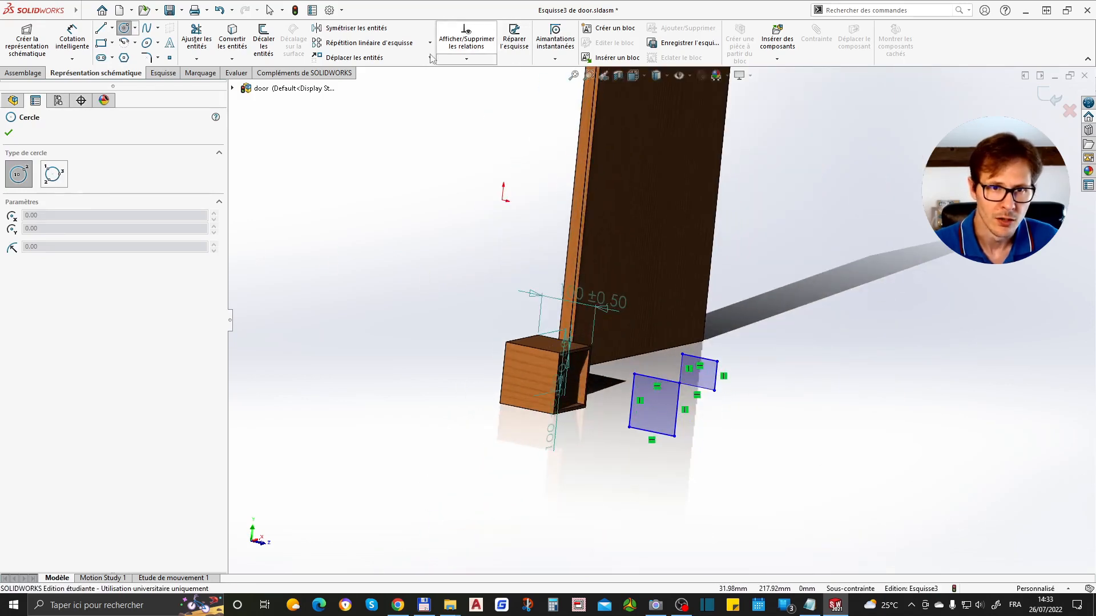
pyautogui.click(230, 41)
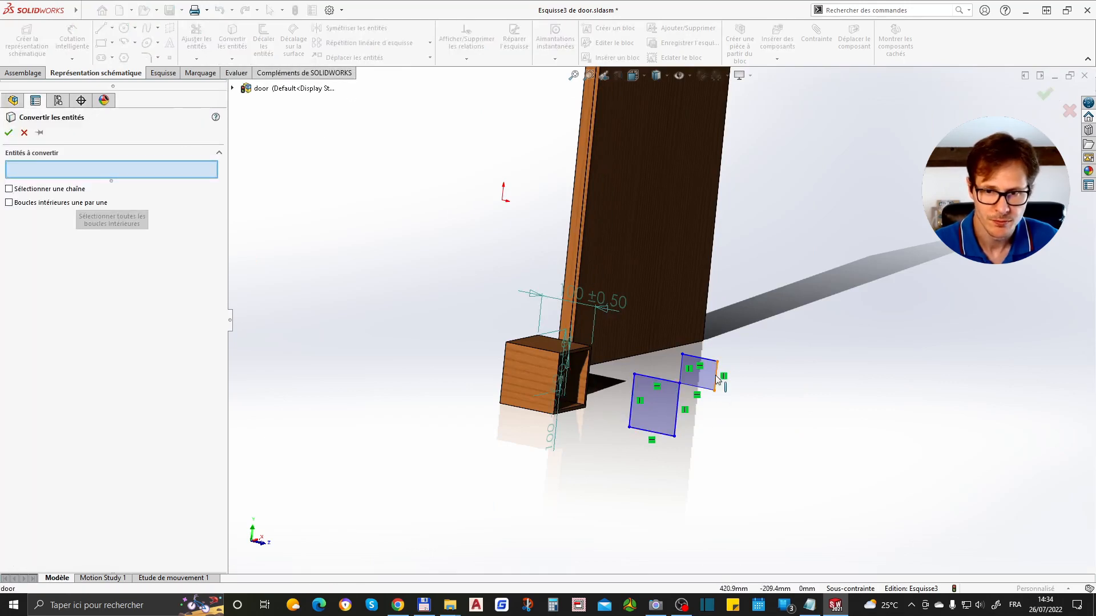
pyautogui.rightClick(663, 399)
pyautogui.press('Escape')
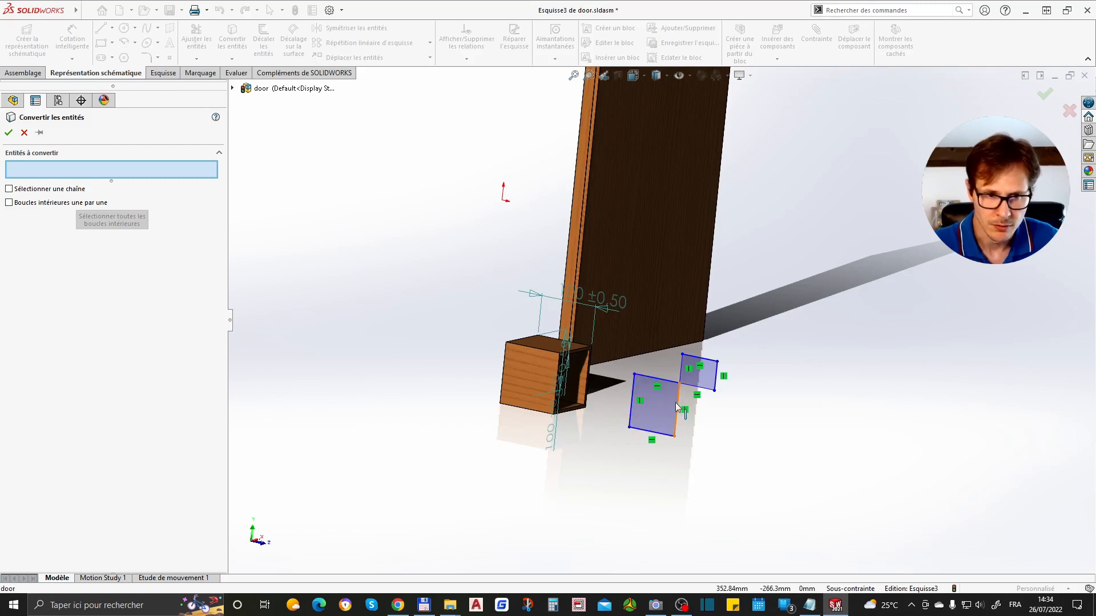
pyautogui.rightClick(676, 401)
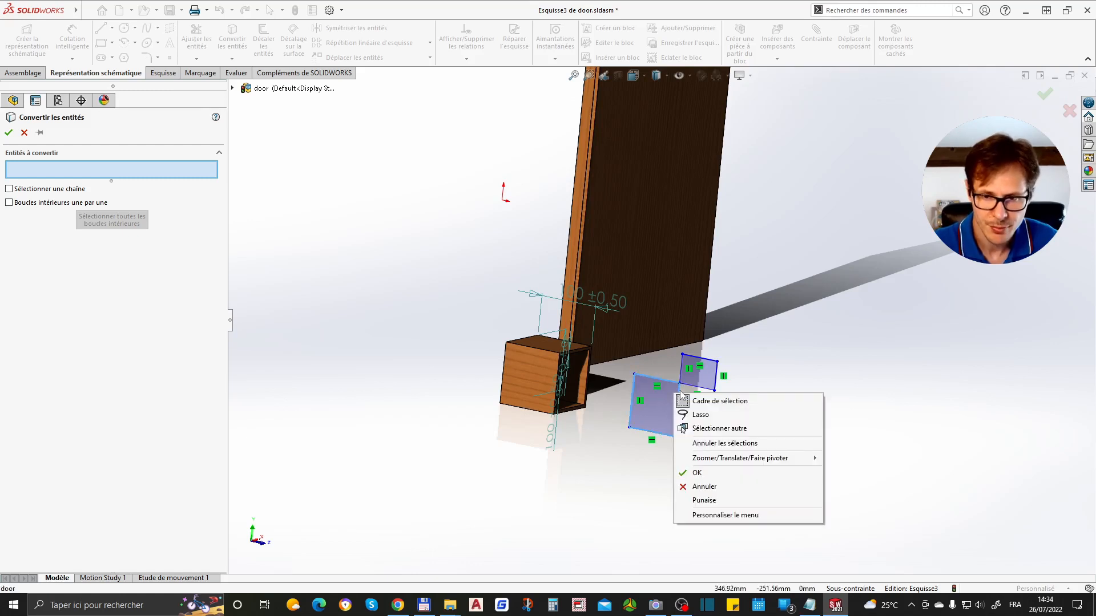
pyautogui.click(695, 473)
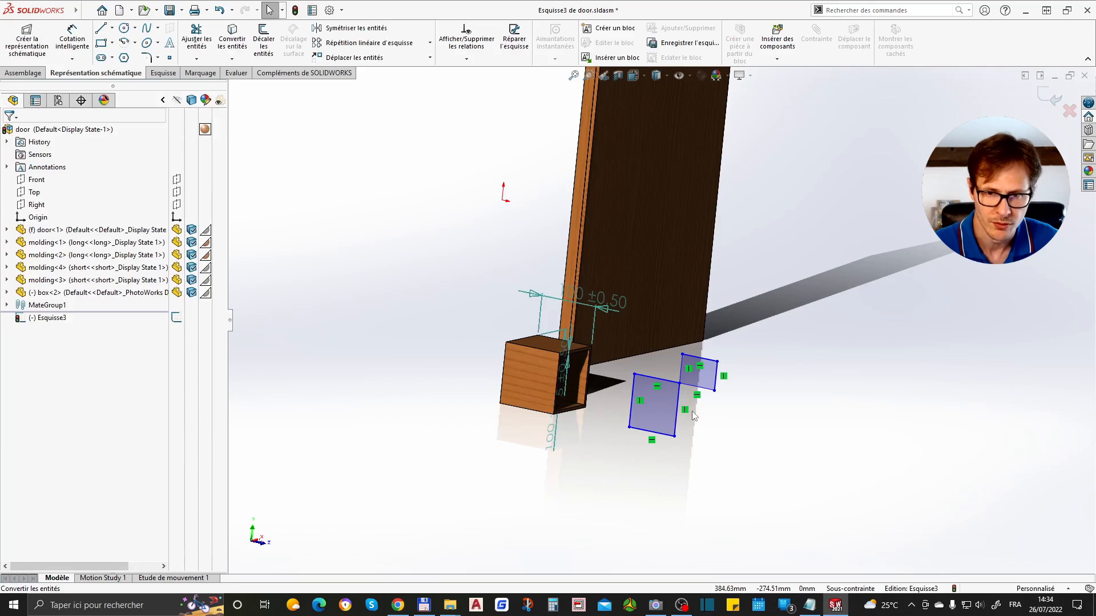
# Add the sketch text "texte txt" in the empty area below the two rectangles
pyautogui.scroll(3, 671, 242)
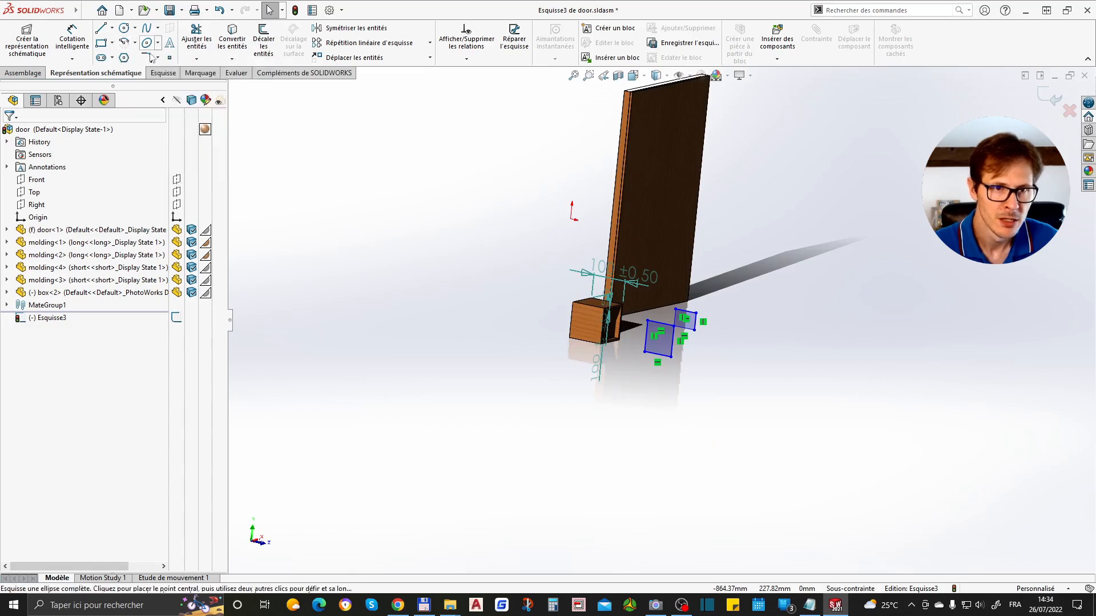
pyautogui.click(168, 75)
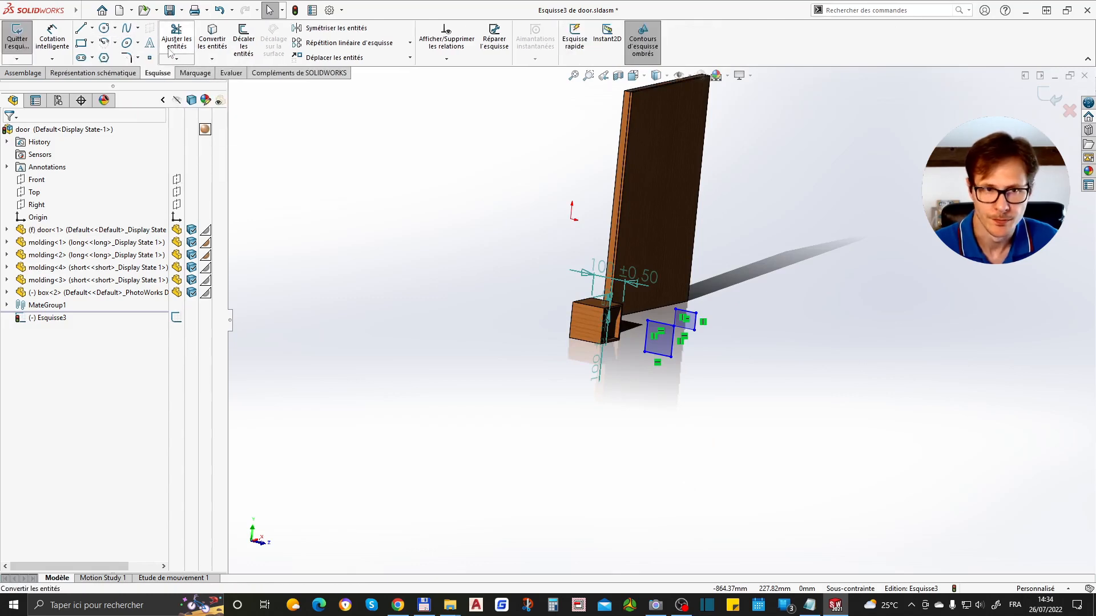
pyautogui.click(150, 42)
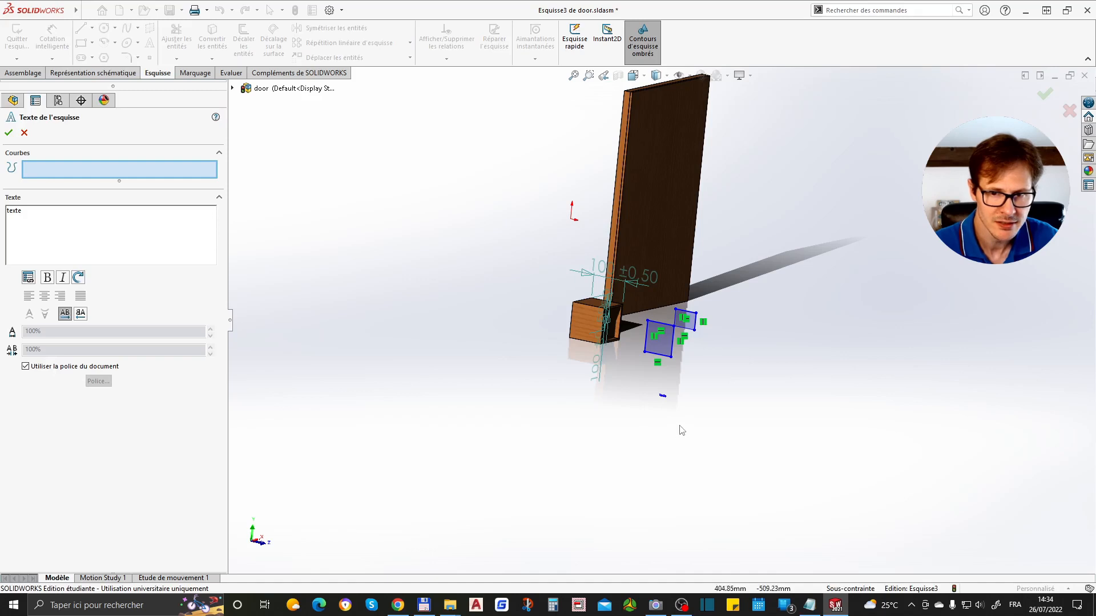
pyautogui.scroll(-8, 672, 402)
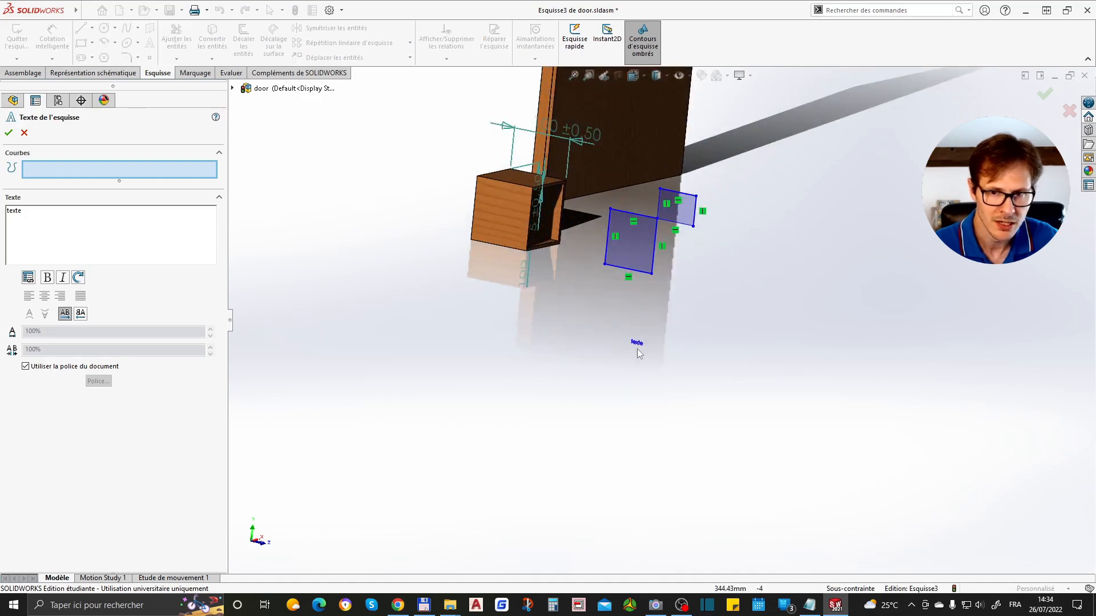
pyautogui.scroll(-3, 647, 326)
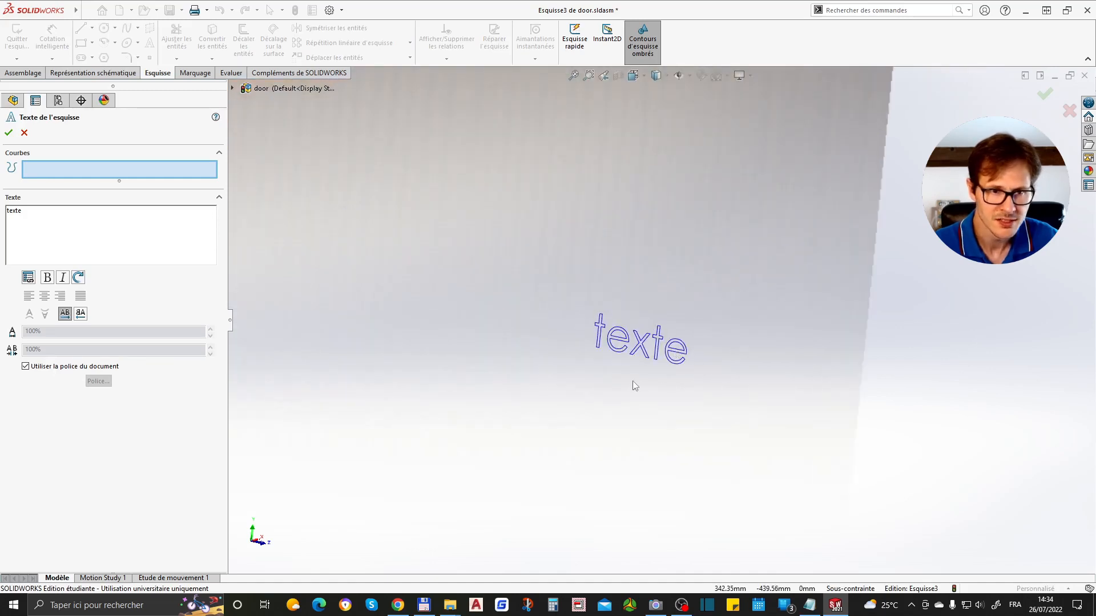
pyautogui.write('a')
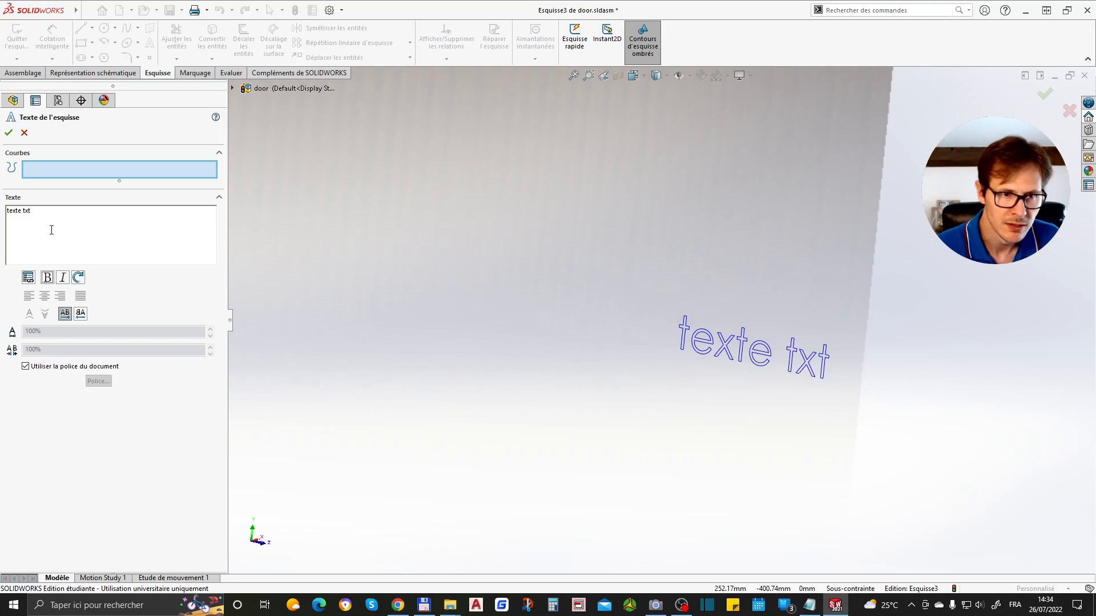
# Make the sketch text bold and italic, flip it horizontally and back to normal reading direction, and confirm the text
pyautogui.click(48, 278)
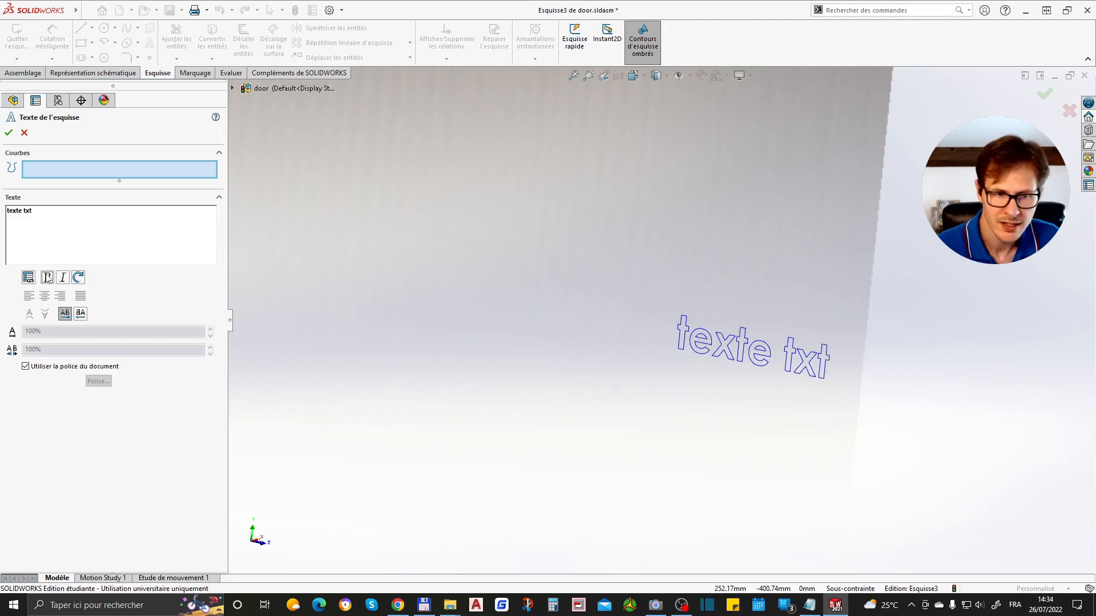
pyautogui.click(63, 279)
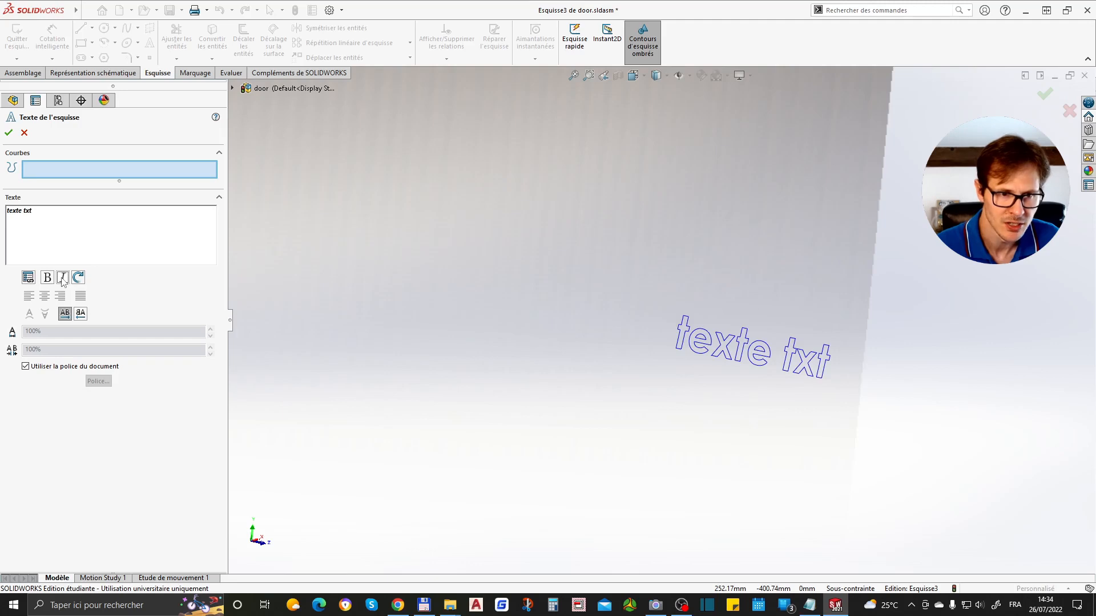
pyautogui.click(80, 314)
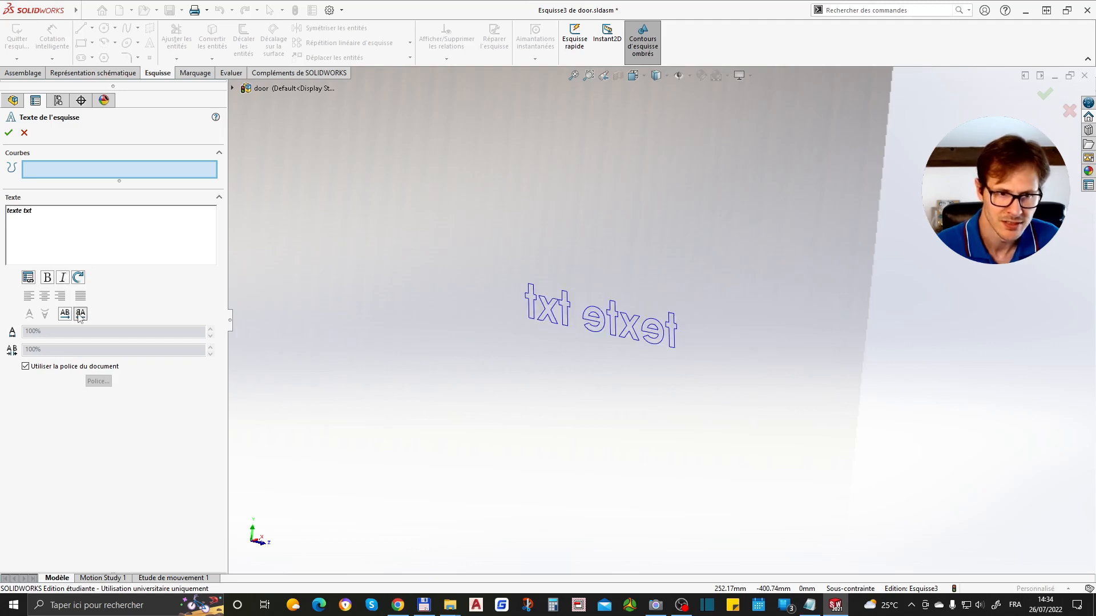
pyautogui.click(69, 315)
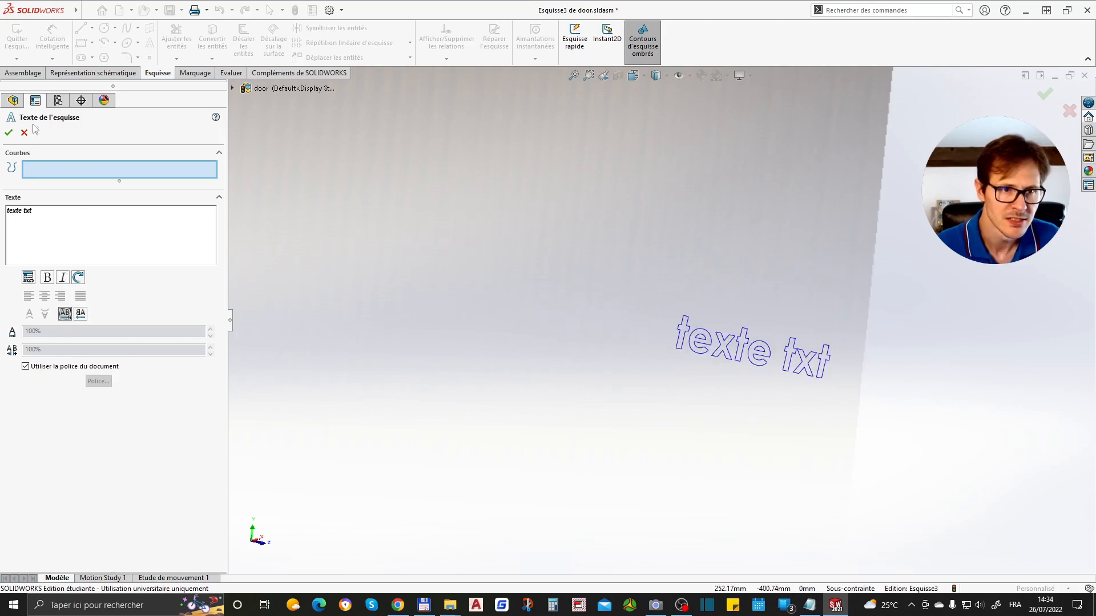
pyautogui.click(8, 132)
# Reopen the sketch text for editing, look through its formatting, width and spacing settings, and close it
pyautogui.scroll(-3, 673, 358)
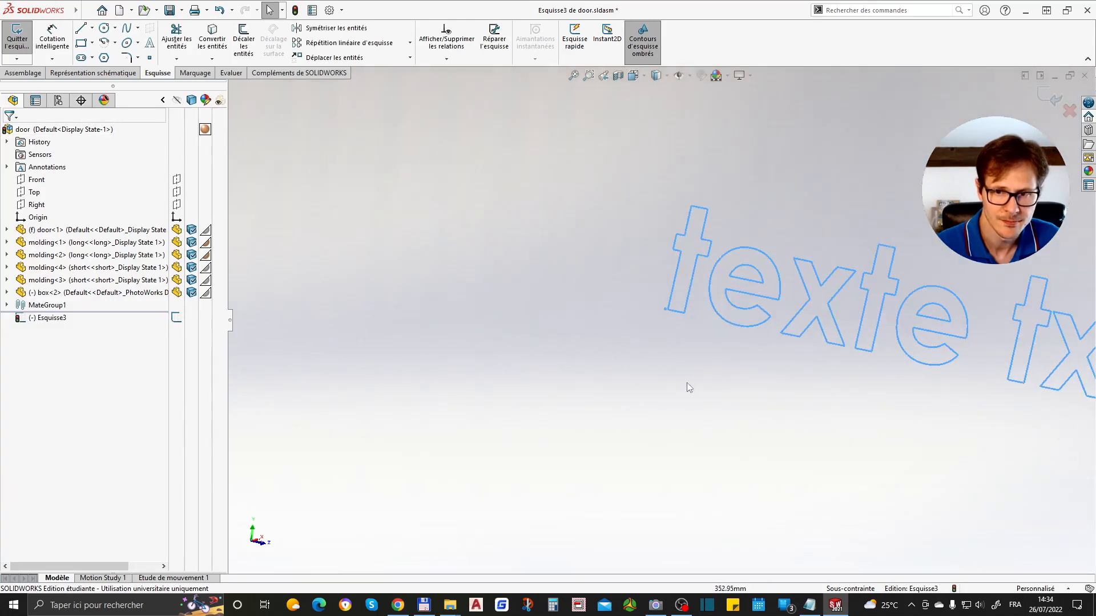
pyautogui.scroll(4, 693, 372)
pyautogui.scroll(4, 679, 394)
pyautogui.scroll(-3, 685, 397)
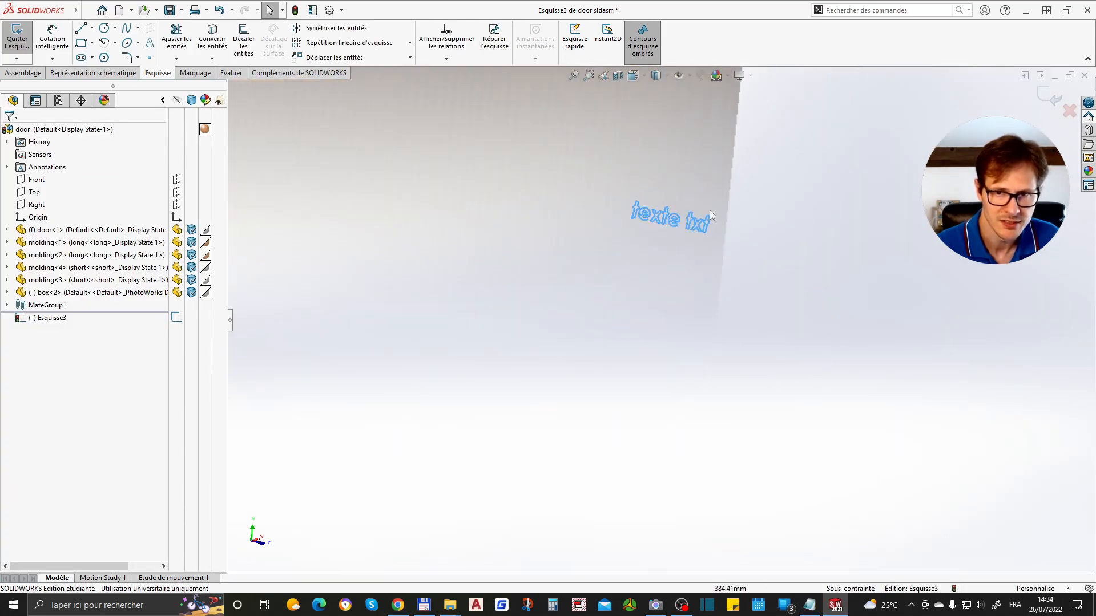
pyautogui.doubleClick(675, 220)
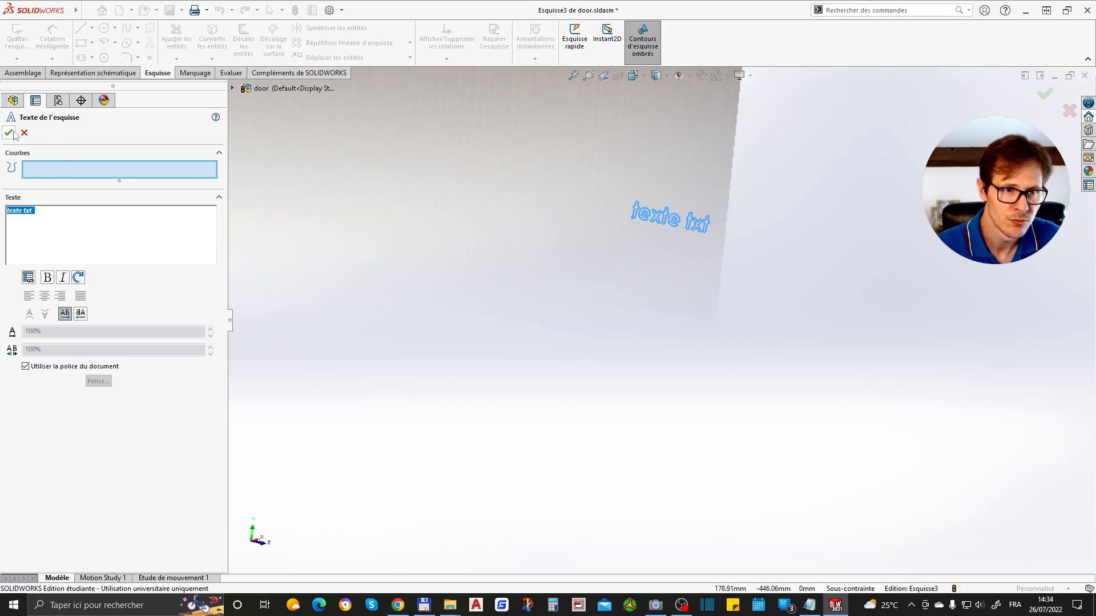
pyautogui.click(59, 101)
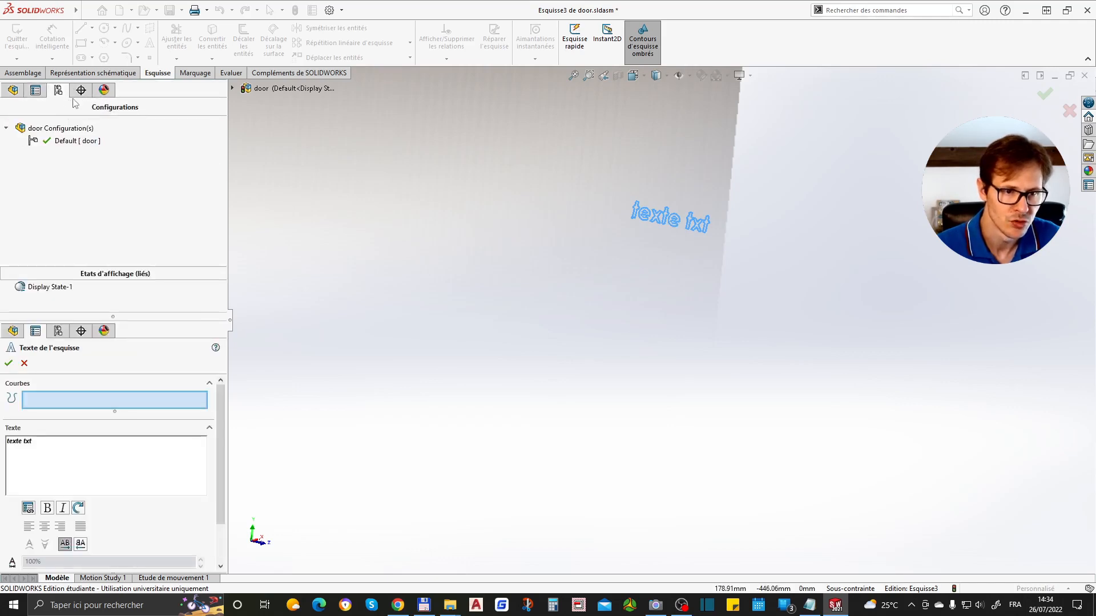
pyautogui.click(31, 96)
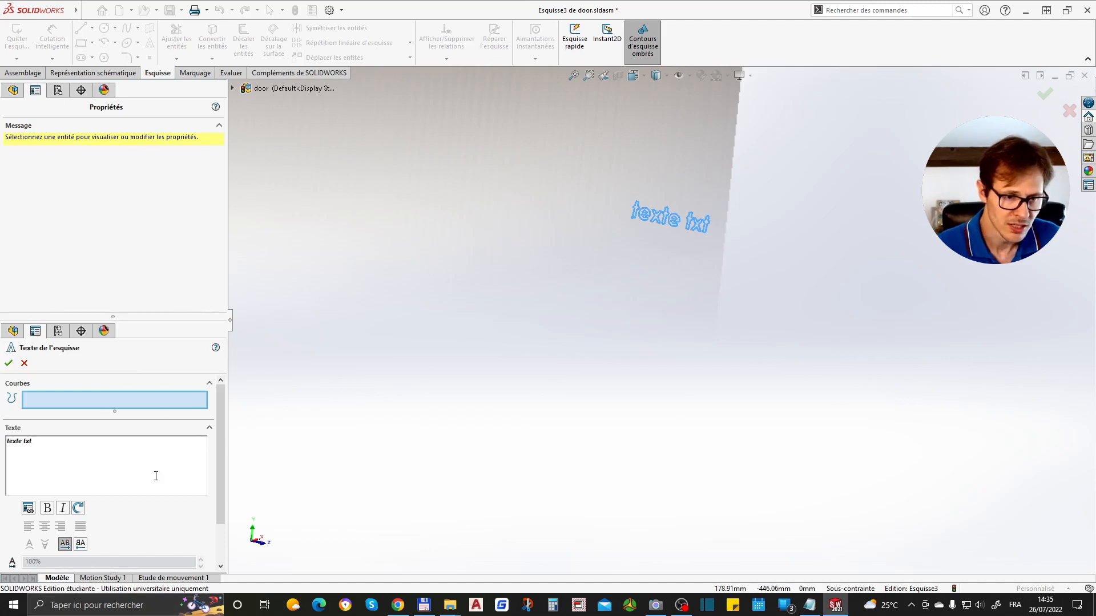
pyautogui.scroll(-2, 223, 502)
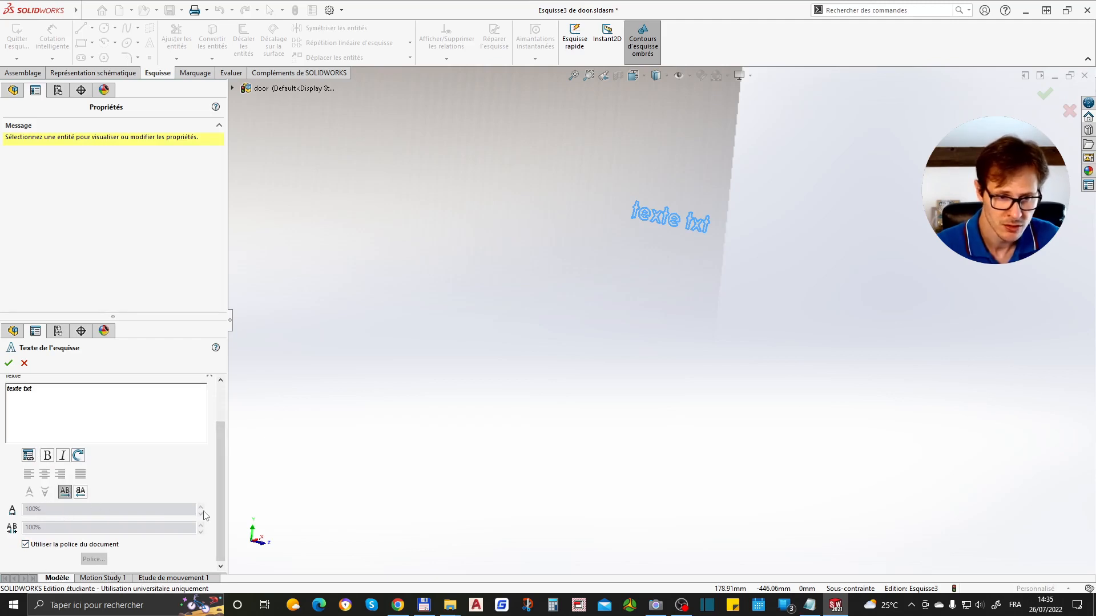
pyautogui.click(10, 364)
pyautogui.scroll(-2, 611, 440)
pyautogui.scroll(4, 651, 326)
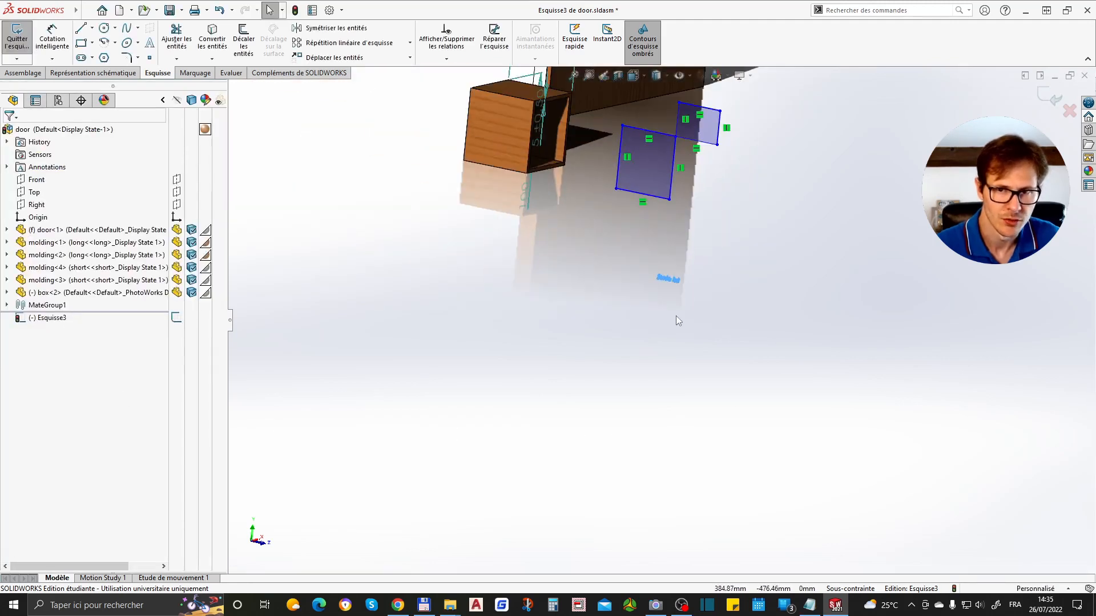
pyautogui.scroll(2, 675, 316)
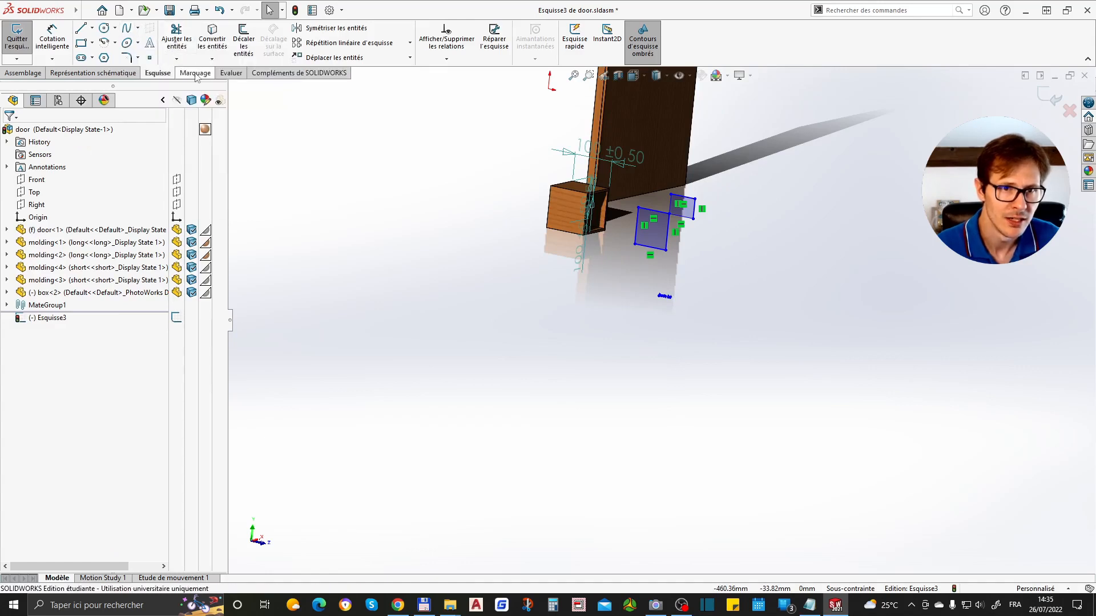
# Insert the washer.sldprt component from the introsw folder in the empty space beside the sketched rectangles
pyautogui.click(241, 74)
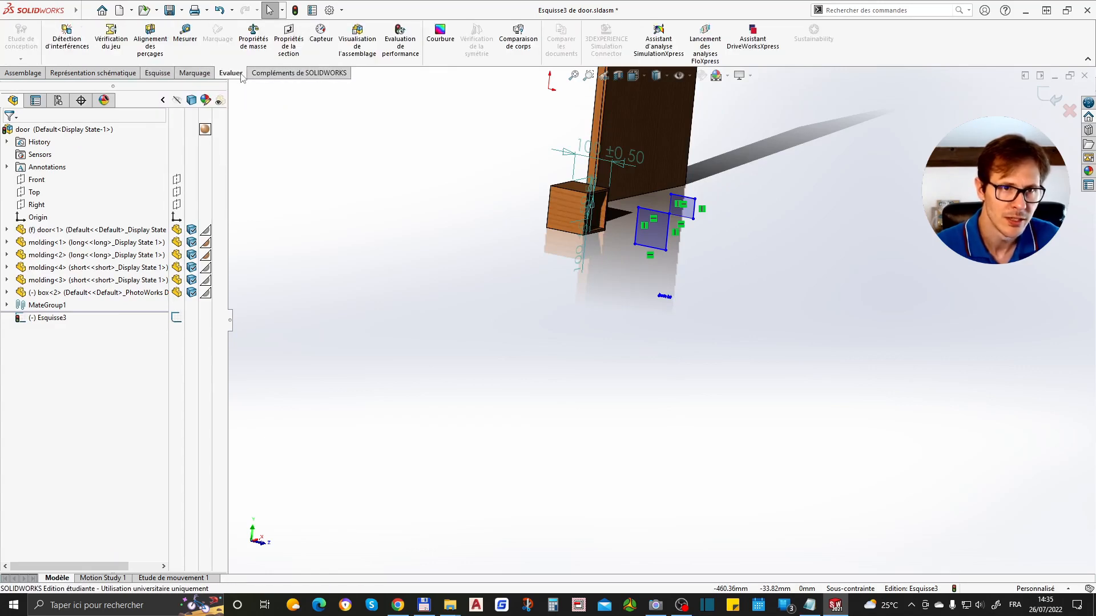
pyautogui.click(301, 74)
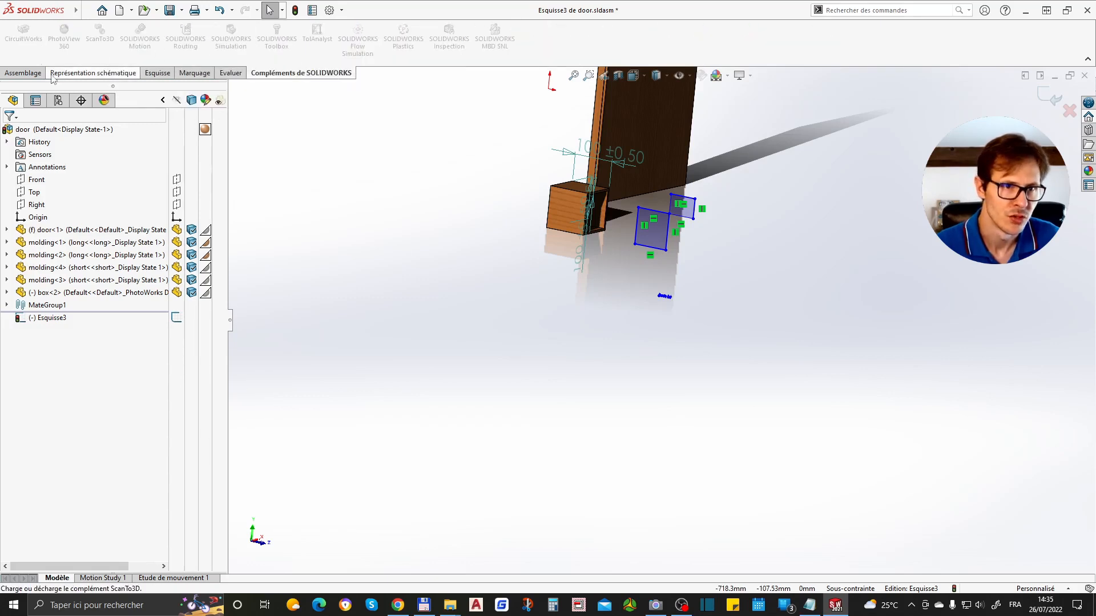
pyautogui.click(26, 73)
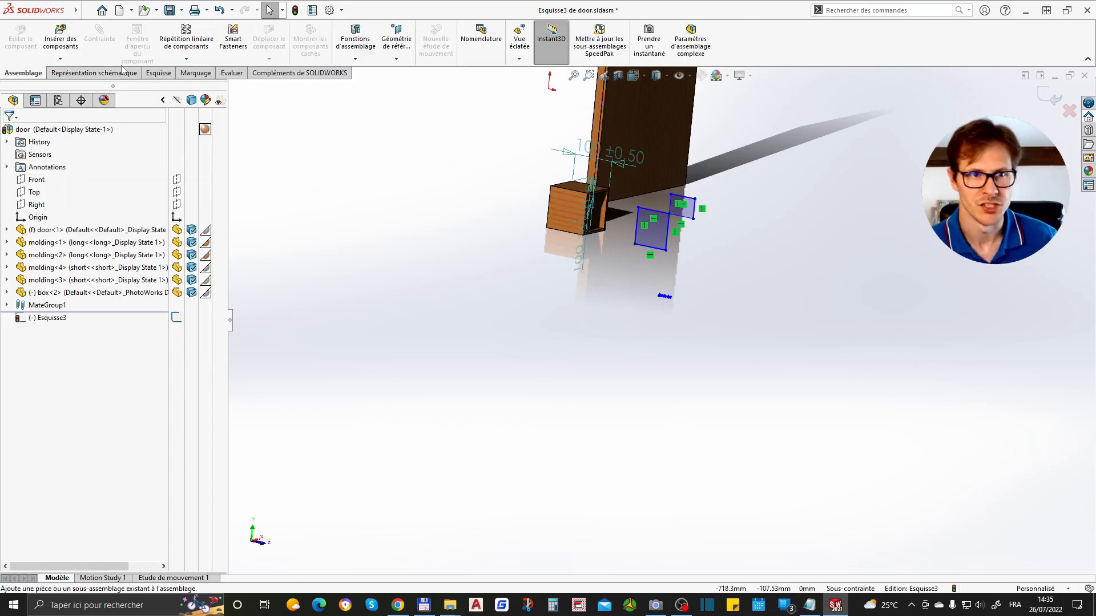
pyautogui.click(60, 58)
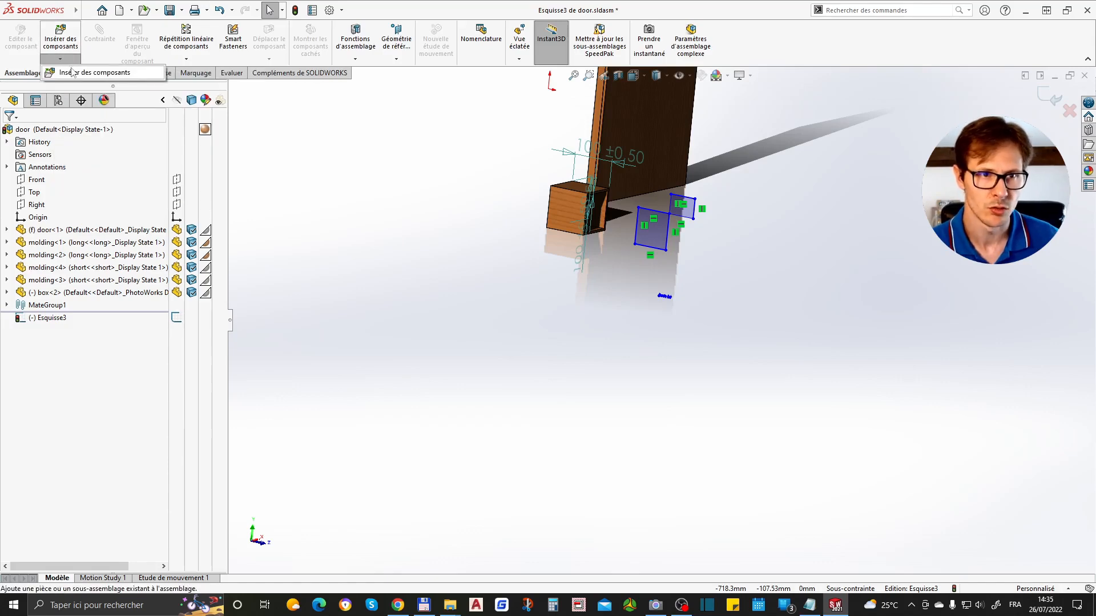
pyautogui.click(74, 72)
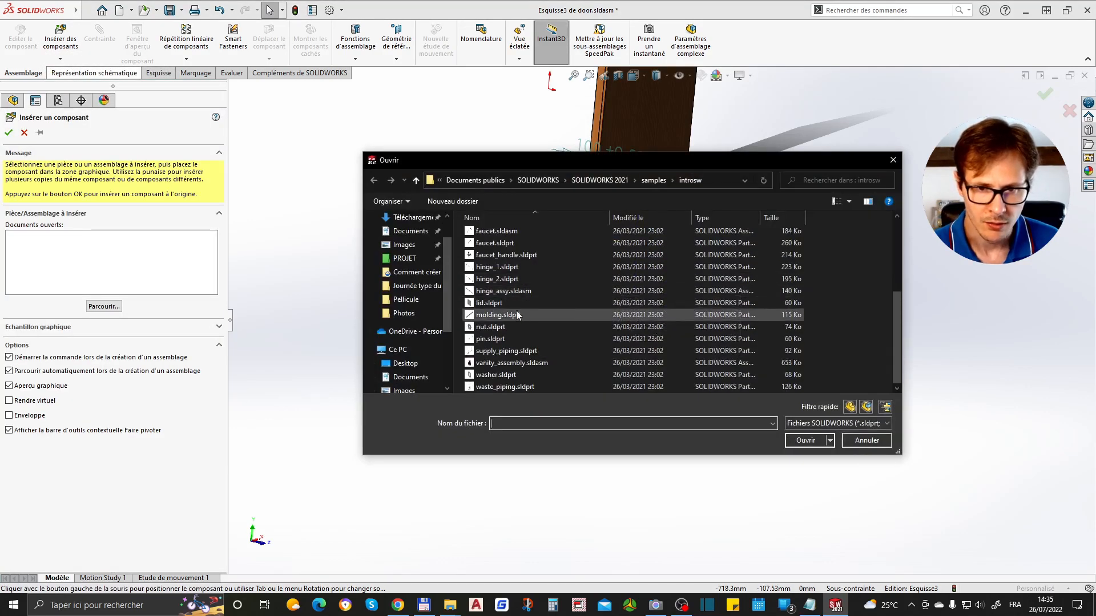
pyautogui.click(512, 375)
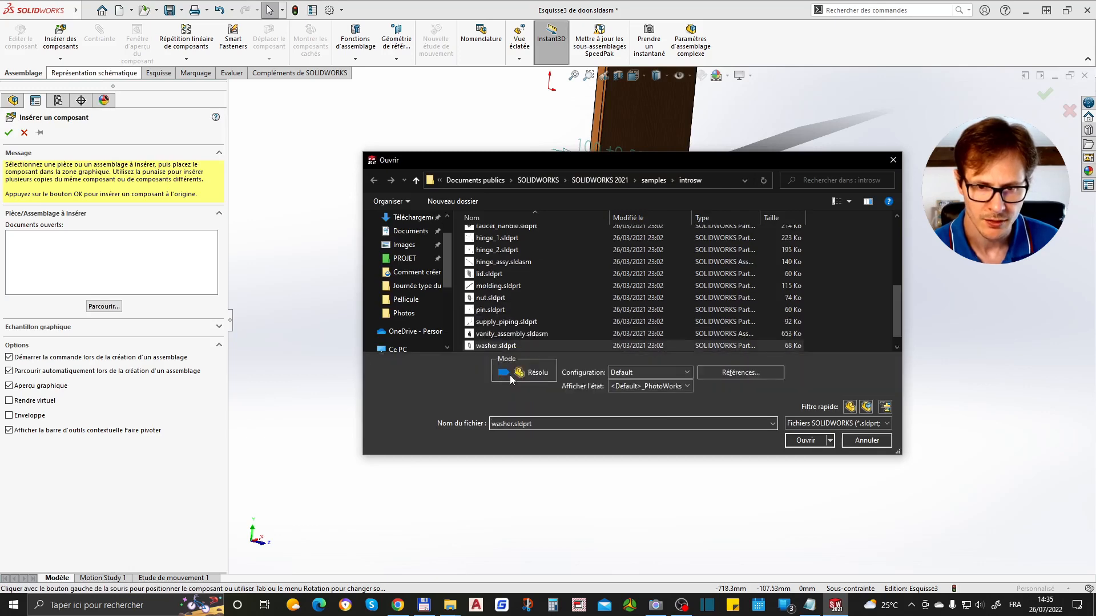
pyautogui.click(806, 440)
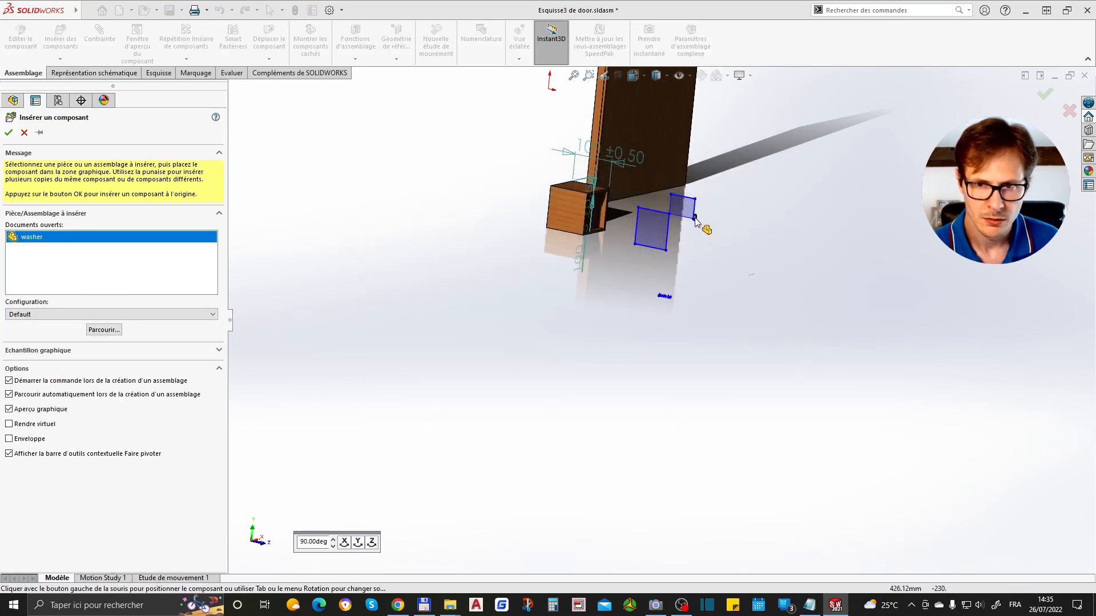
pyautogui.click(720, 295)
pyautogui.scroll(-6, 717, 296)
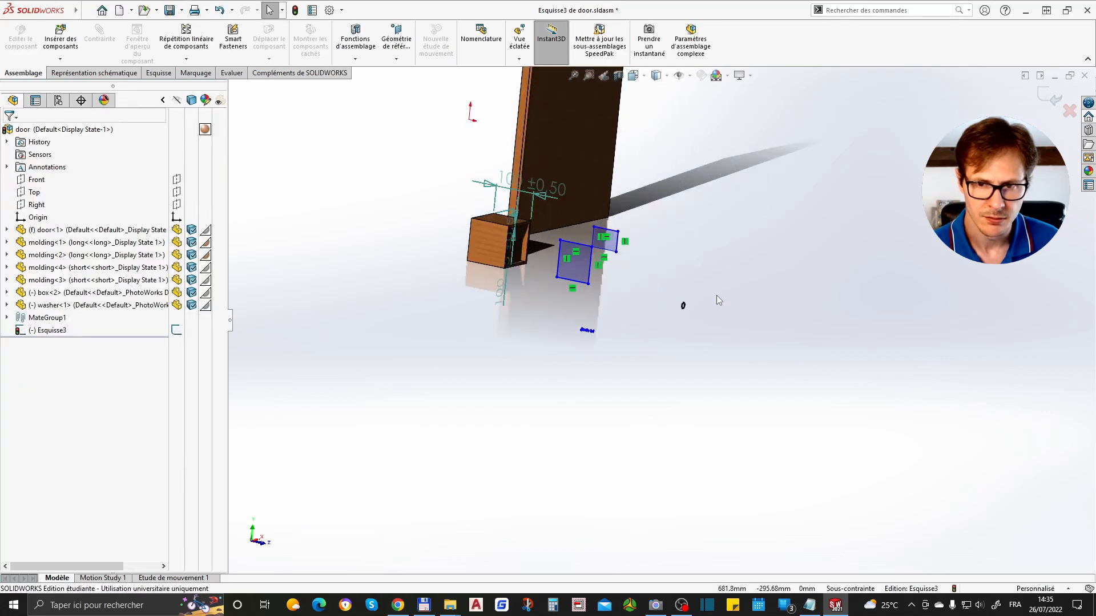
pyautogui.scroll(-4, 651, 327)
pyautogui.scroll(10, 659, 316)
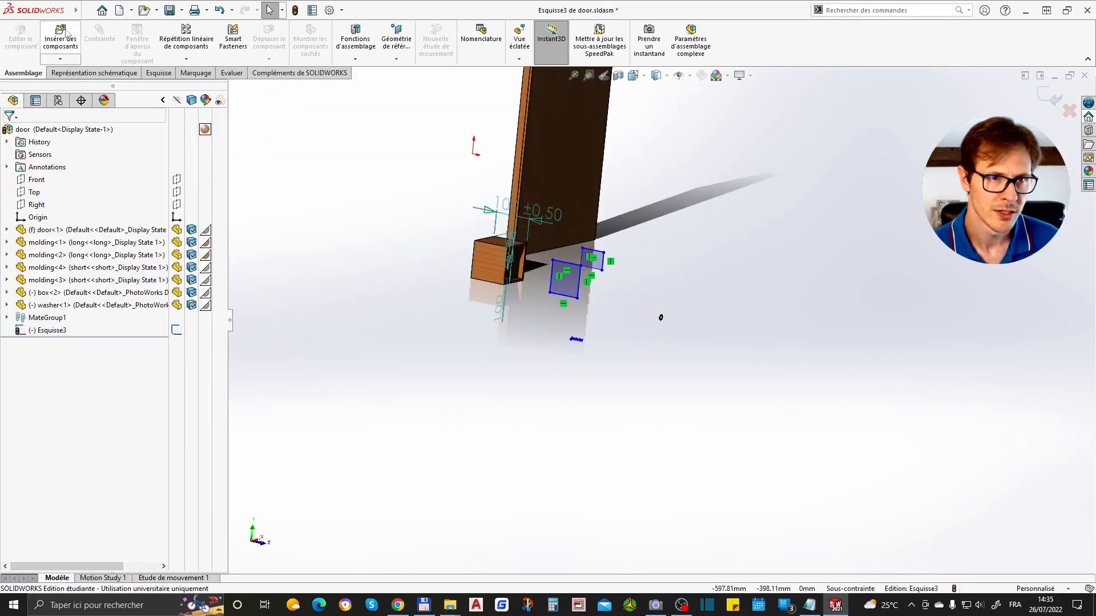
# Insert the cabinet_bath.sldprt component from the introsw folder next to the door and the box
pyautogui.click(57, 60)
pyautogui.click(86, 73)
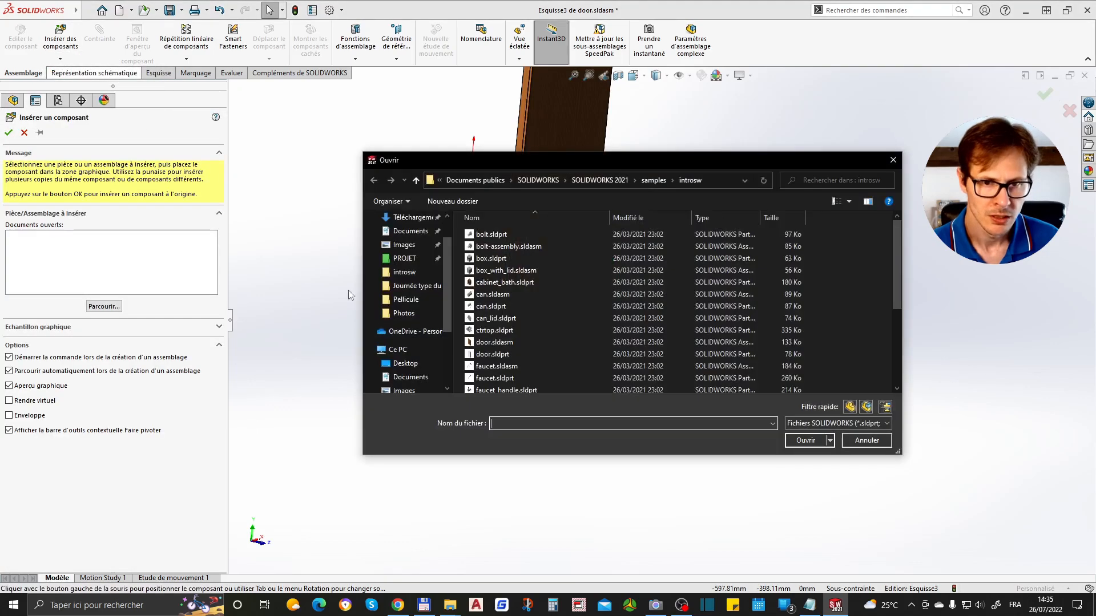
pyautogui.scroll(-4, 553, 358)
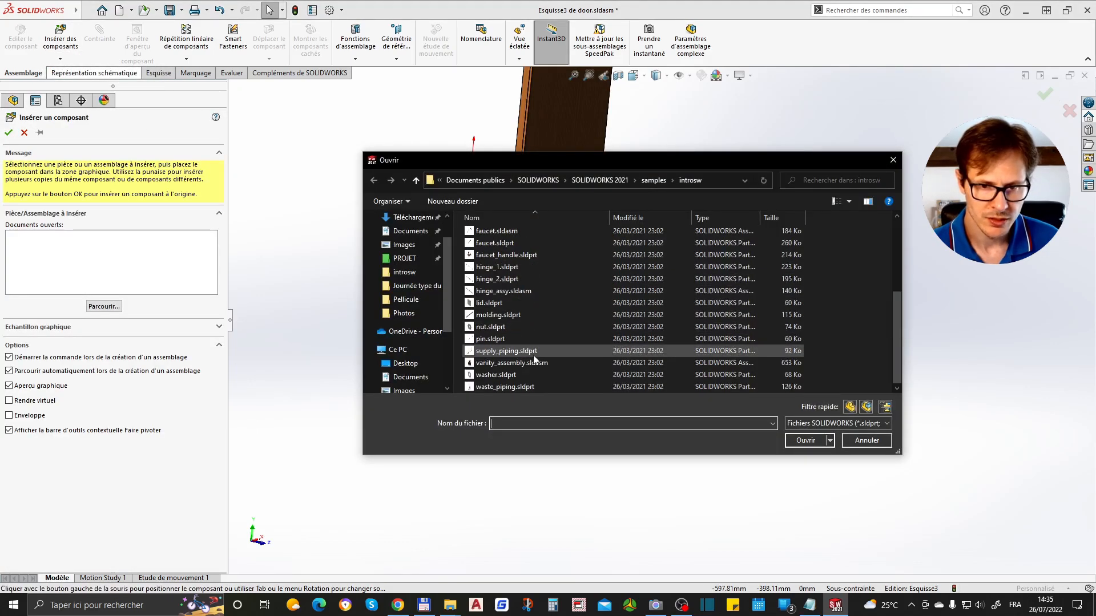
pyautogui.scroll(4, 533, 317)
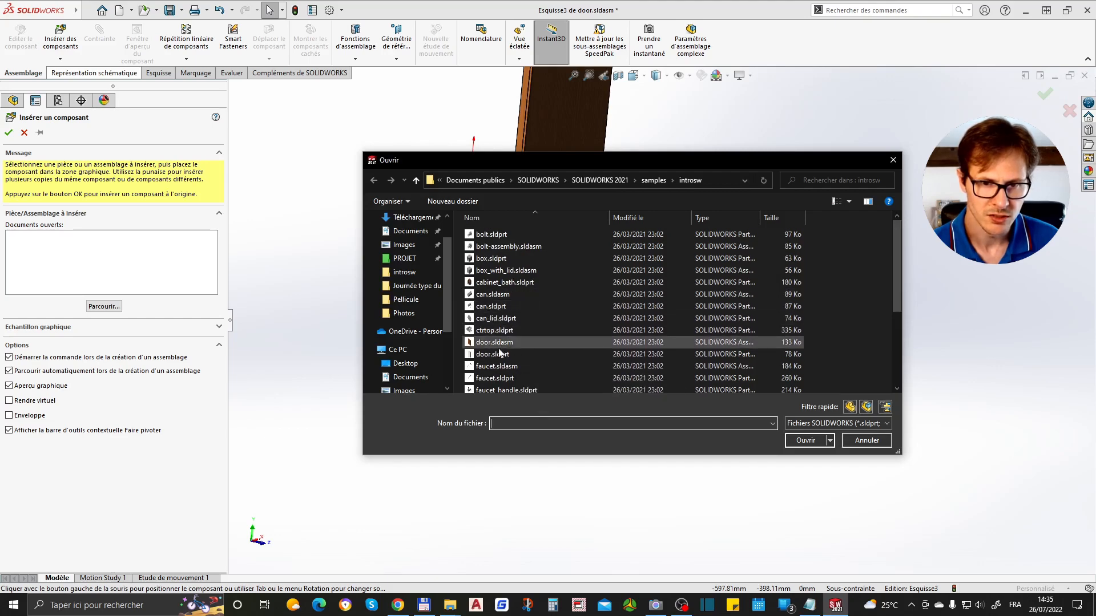
pyautogui.click(585, 281)
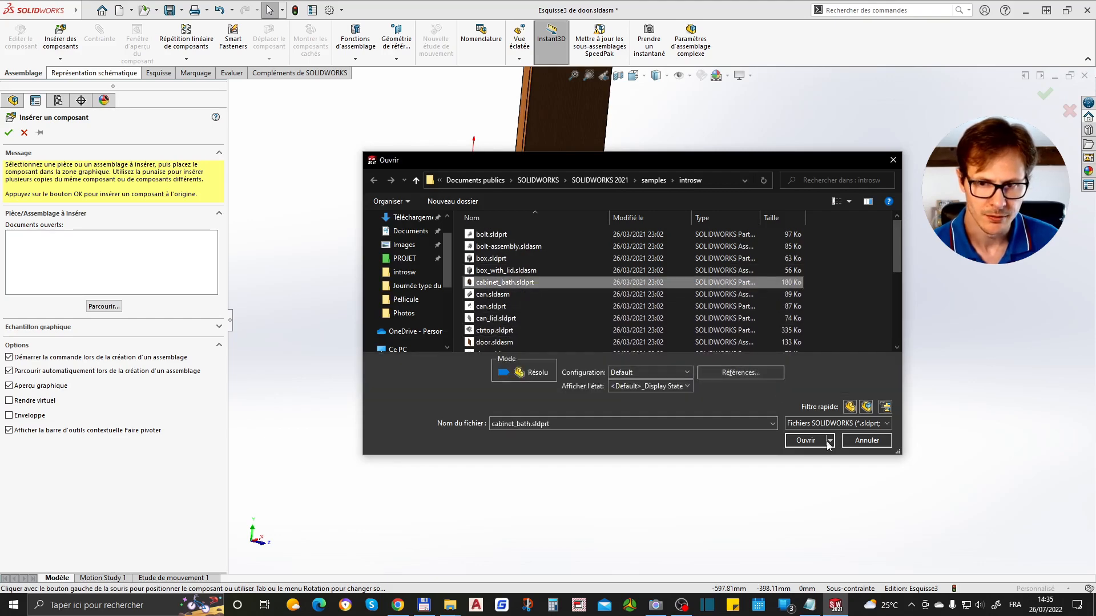
pyautogui.doubleClick(586, 282)
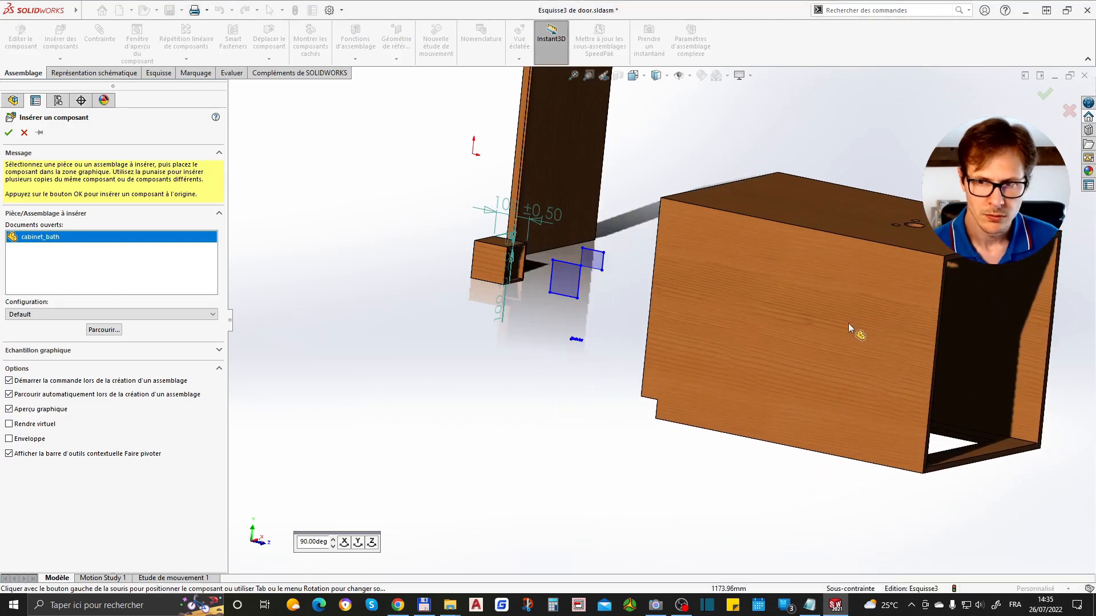
pyautogui.click(825, 318)
pyautogui.scroll(-1, 687, 296)
pyautogui.scroll(3, 812, 299)
pyautogui.moveTo(940, 341); pyautogui.dragTo(866, 261, button='middle')
pyautogui.moveTo(653, 166); pyautogui.dragTo(645, 433, button='middle')
# Select the cabinet and the small box in turn, and display the assembly's DimXpert dimension scheme
pyautogui.click(631, 392)
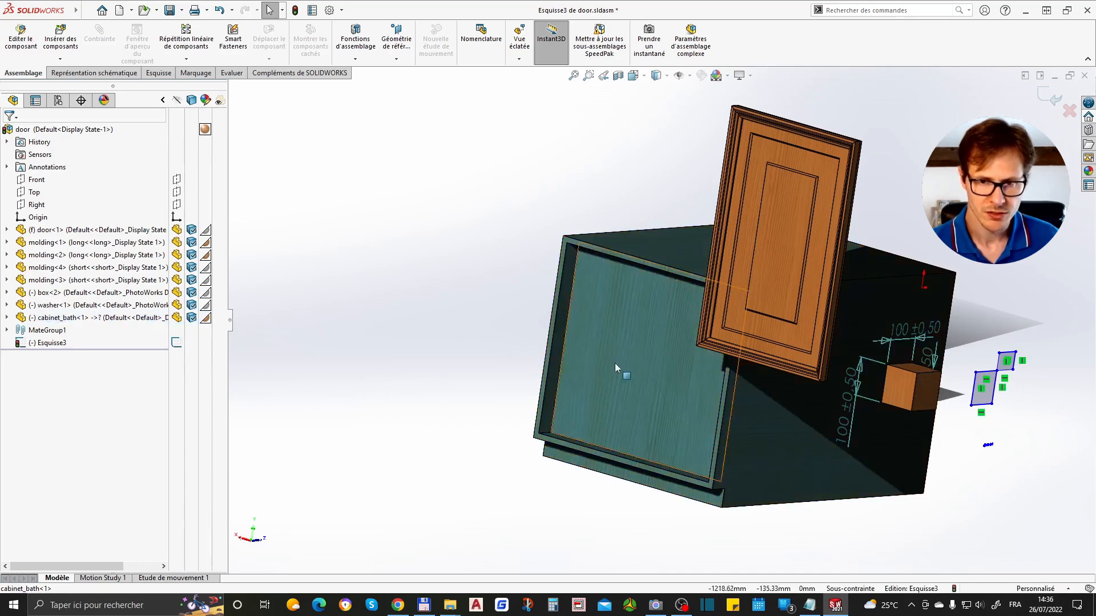
pyautogui.click(1006, 419)
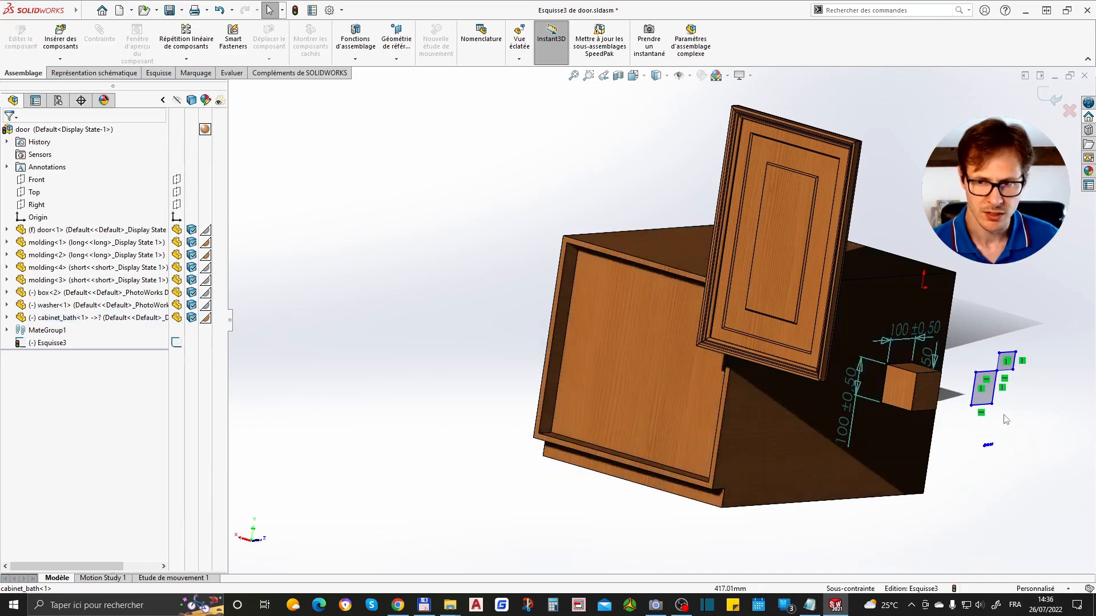
pyautogui.click(902, 394)
pyautogui.press('Escape')
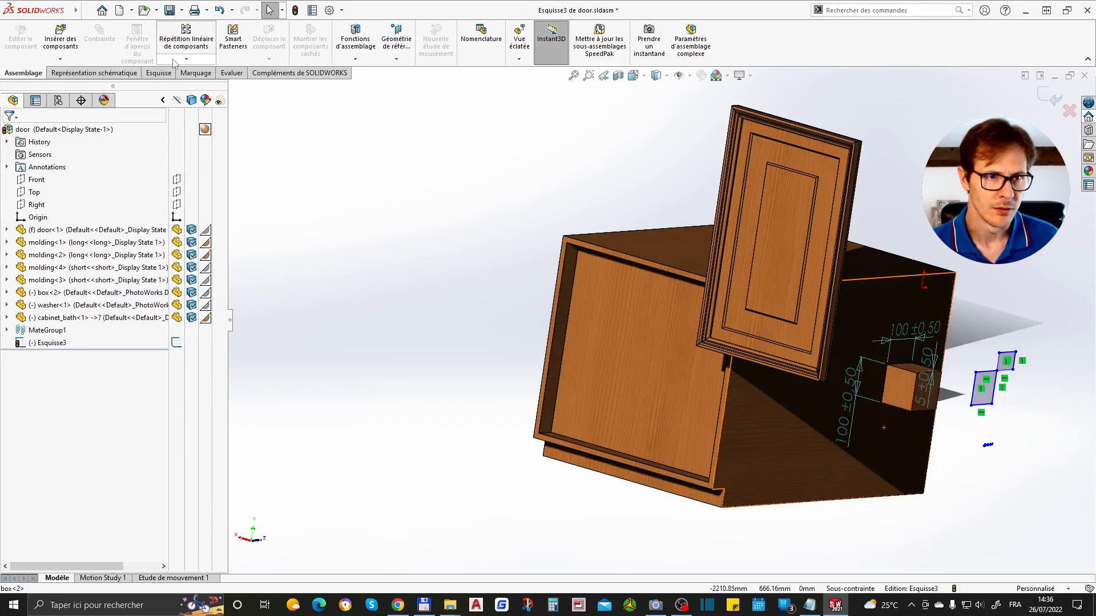
pyautogui.click(80, 103)
pyautogui.click(907, 391)
pyautogui.click(898, 407)
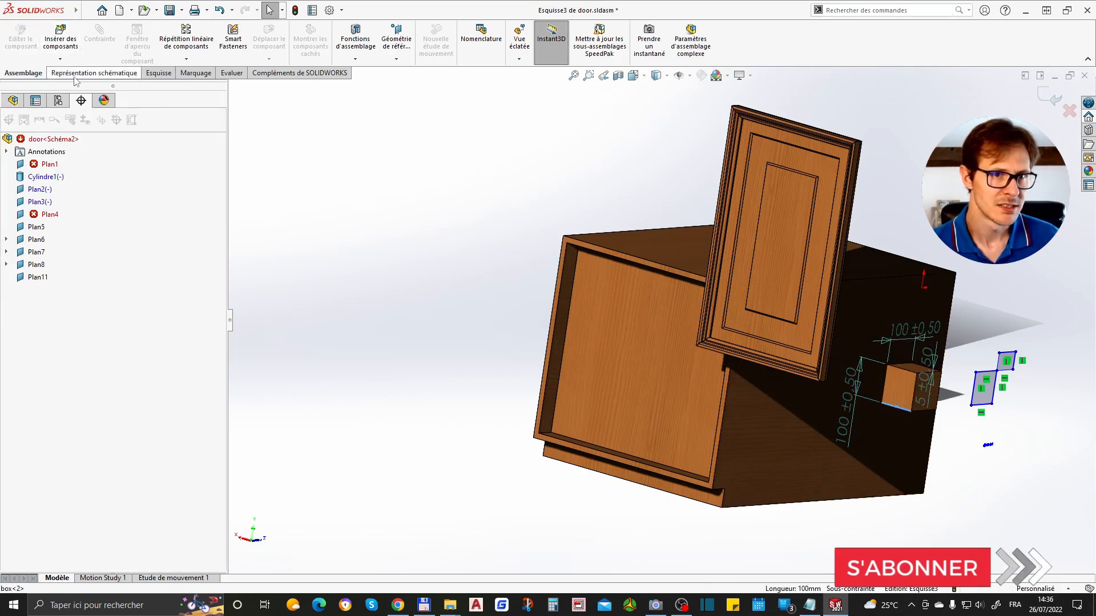
# Display the layout tools, activate the standard selection mode, and draw a selection window across the small box
pyautogui.click(93, 73)
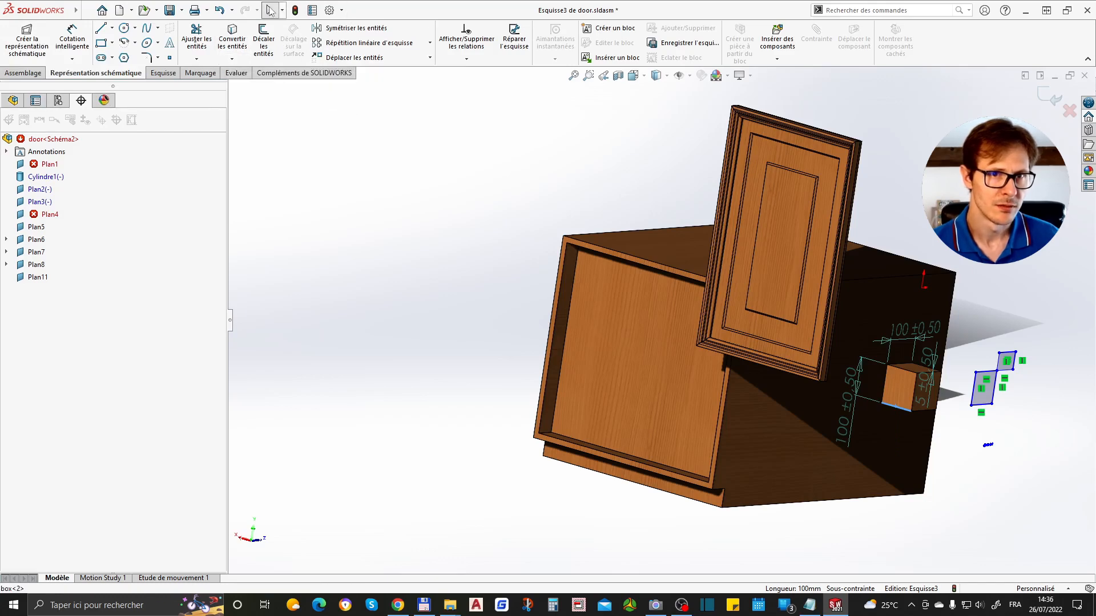
pyautogui.click(282, 10)
pyautogui.click(305, 28)
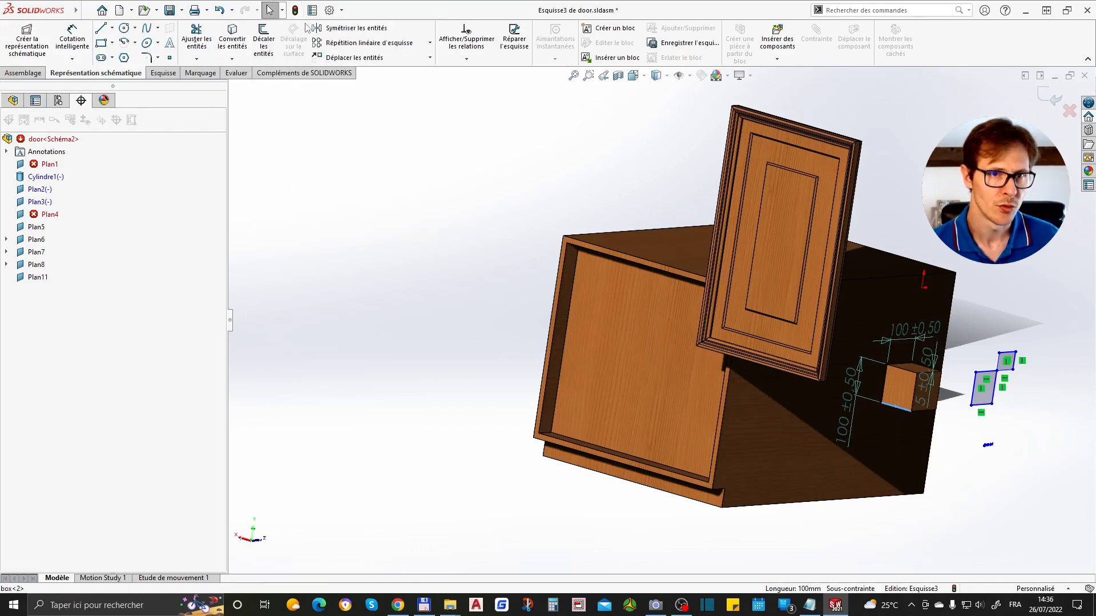
pyautogui.click(281, 11)
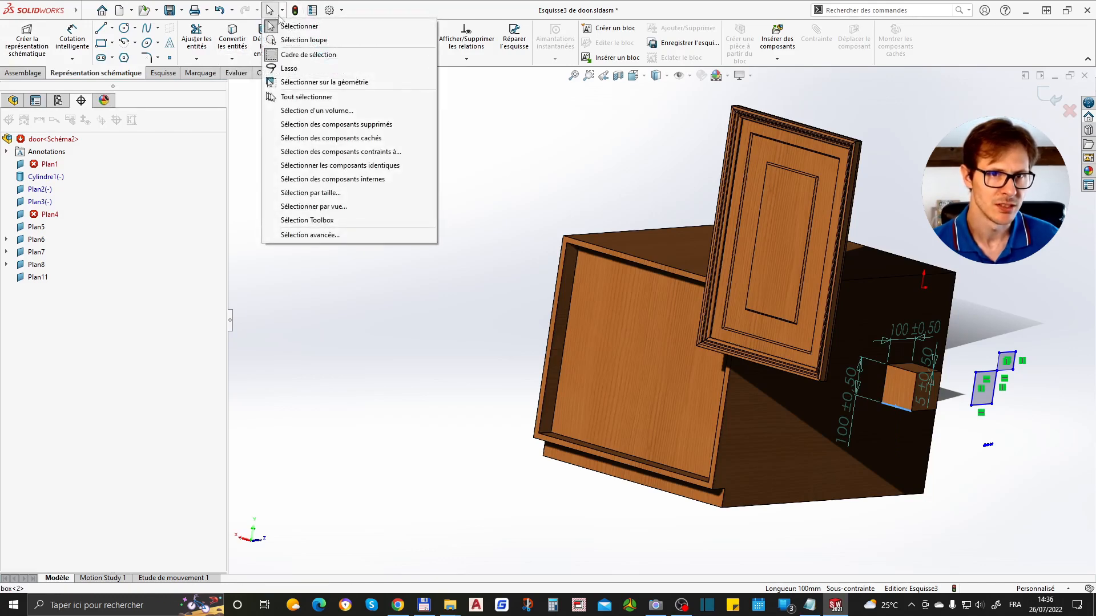
pyautogui.click(306, 26)
pyautogui.click(906, 391)
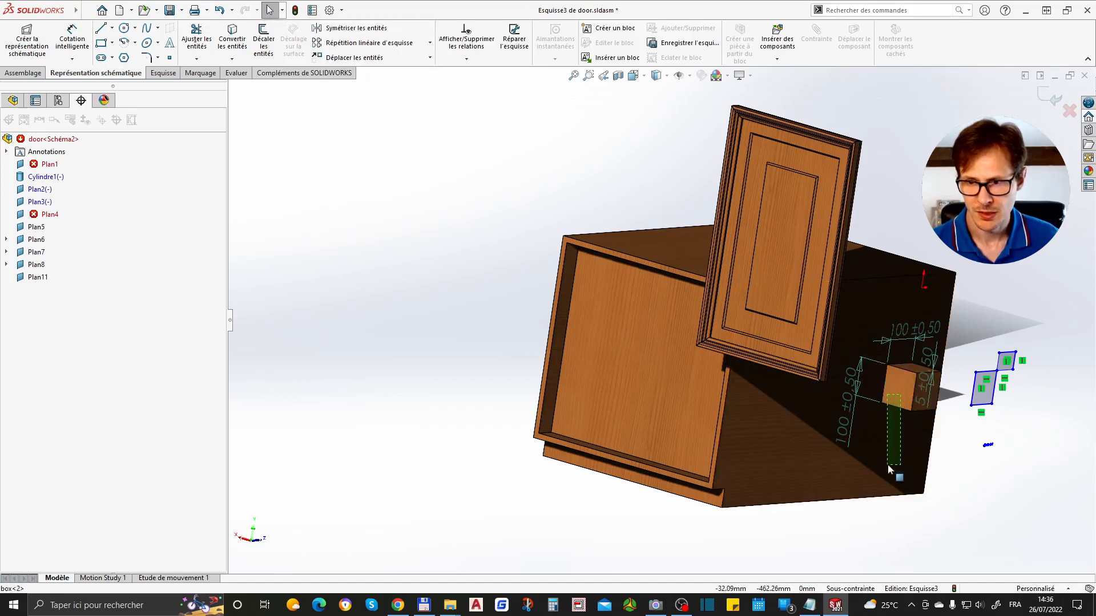
pyautogui.click(871, 418)
# Window-select the components at the door's upper corner and delete molding<3> with its dependent mates
pyautogui.click(794, 193)
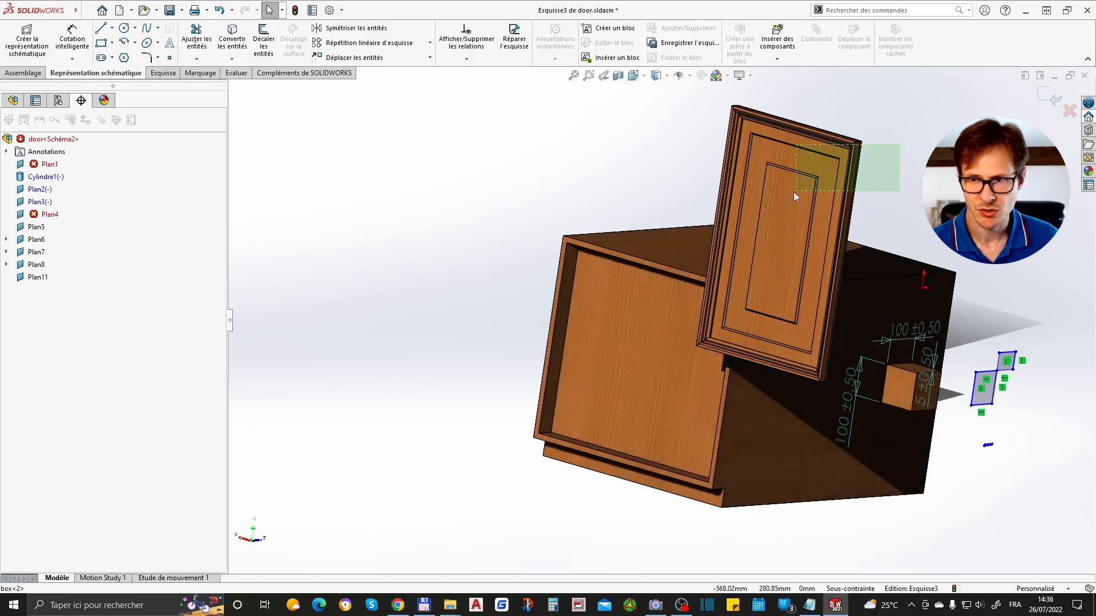
pyautogui.press('Delete')
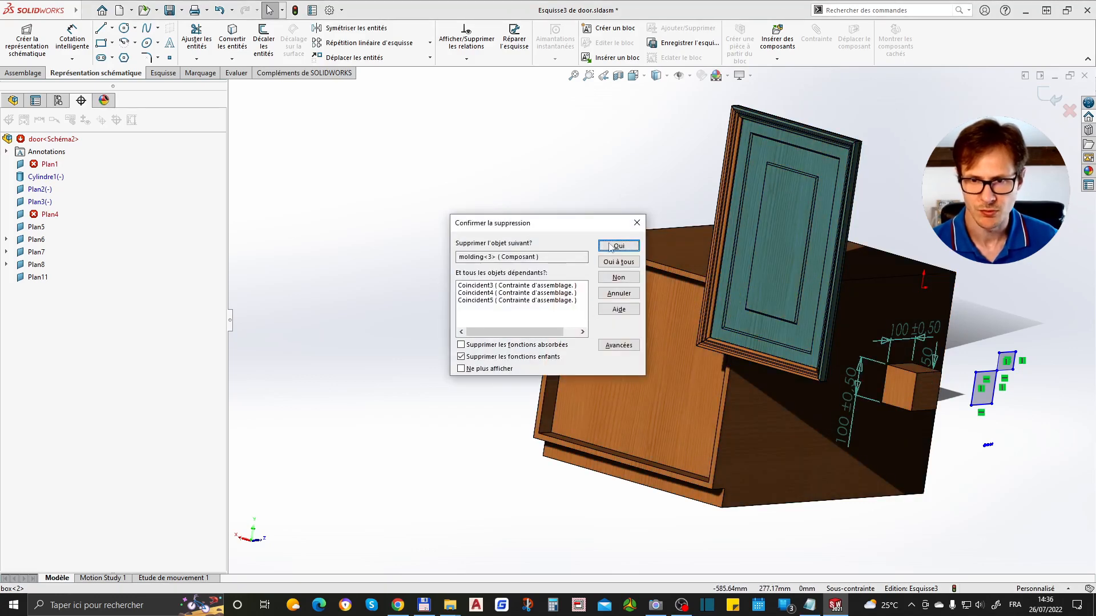
pyautogui.click(618, 246)
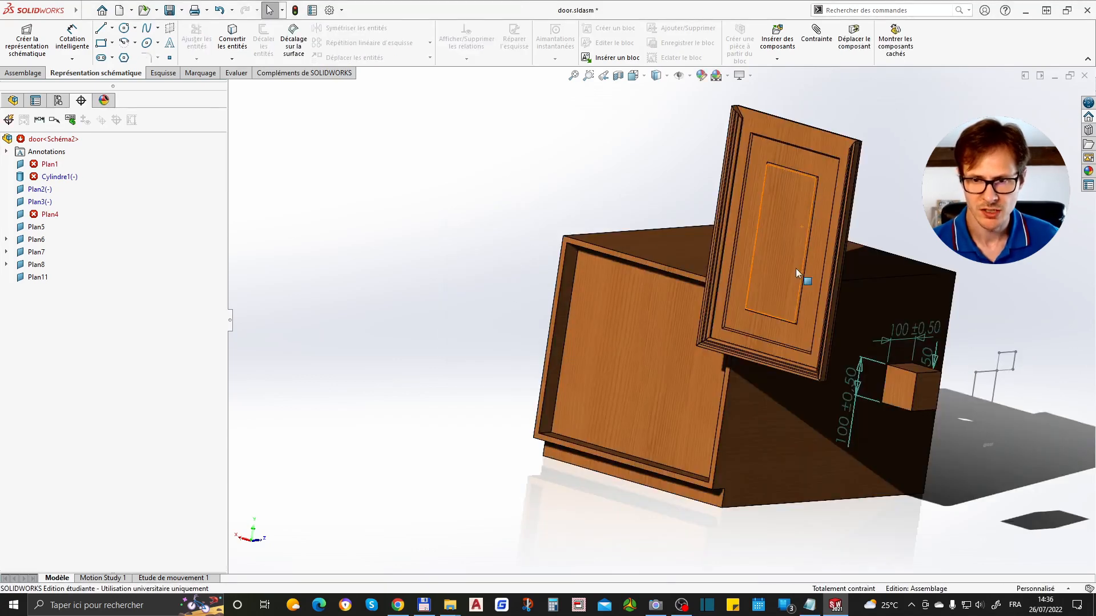
# Delete the cabinet_bath component from the assembly
pyautogui.click(565, 319)
pyautogui.press('Delete')
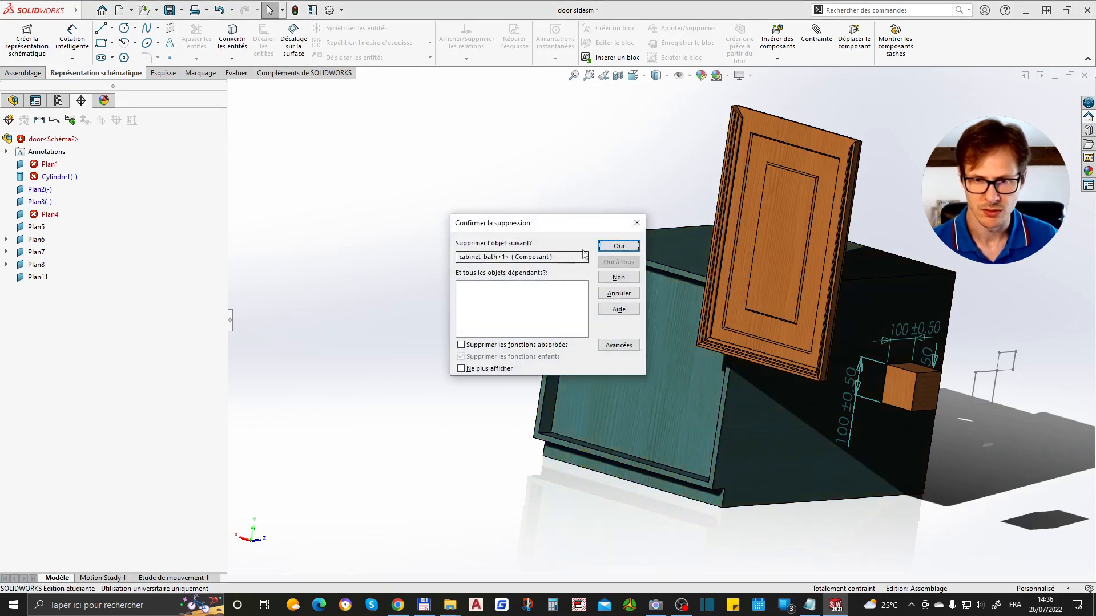
pyautogui.click(618, 246)
# Move the small box away from the door to a spot below the sketched rectangles
pyautogui.scroll(2, 772, 314)
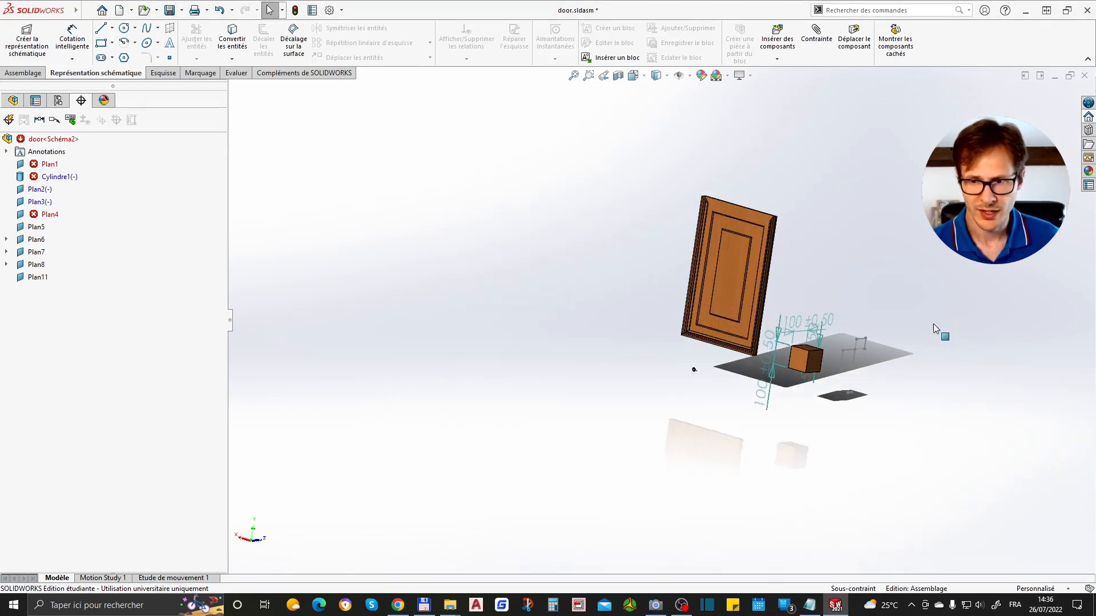
pyautogui.scroll(-2, 572, 292)
pyautogui.click(669, 366)
pyautogui.moveTo(670, 365); pyautogui.dragTo(844, 437)
# Try to move the door component by its front panel
pyautogui.click(513, 245)
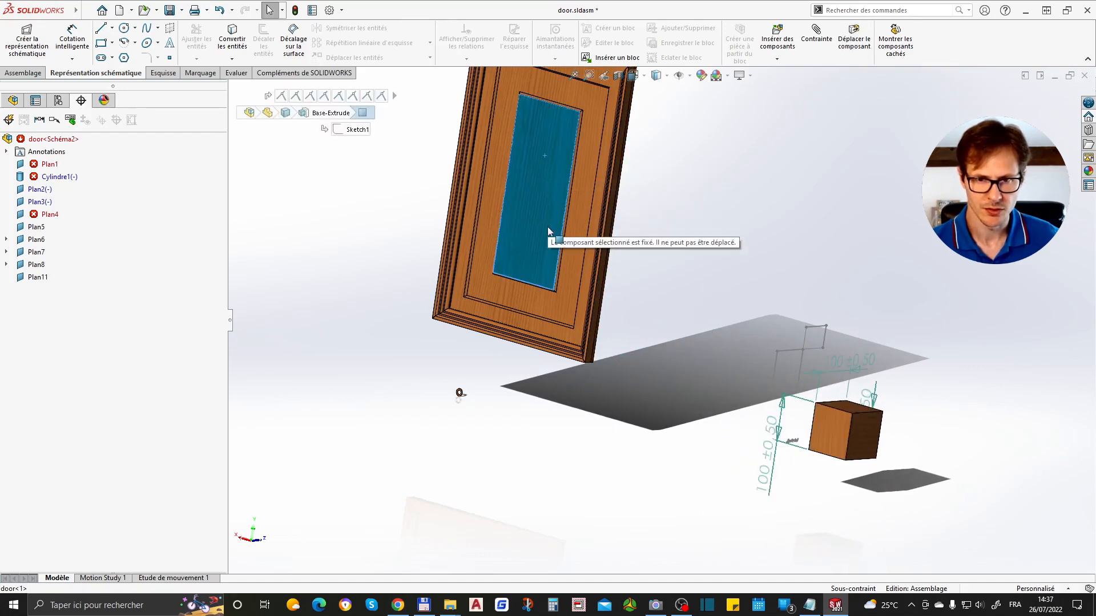
pyautogui.click(615, 268)
pyautogui.moveTo(715, 150); pyautogui.dragTo(521, 263)
pyautogui.click(565, 223)
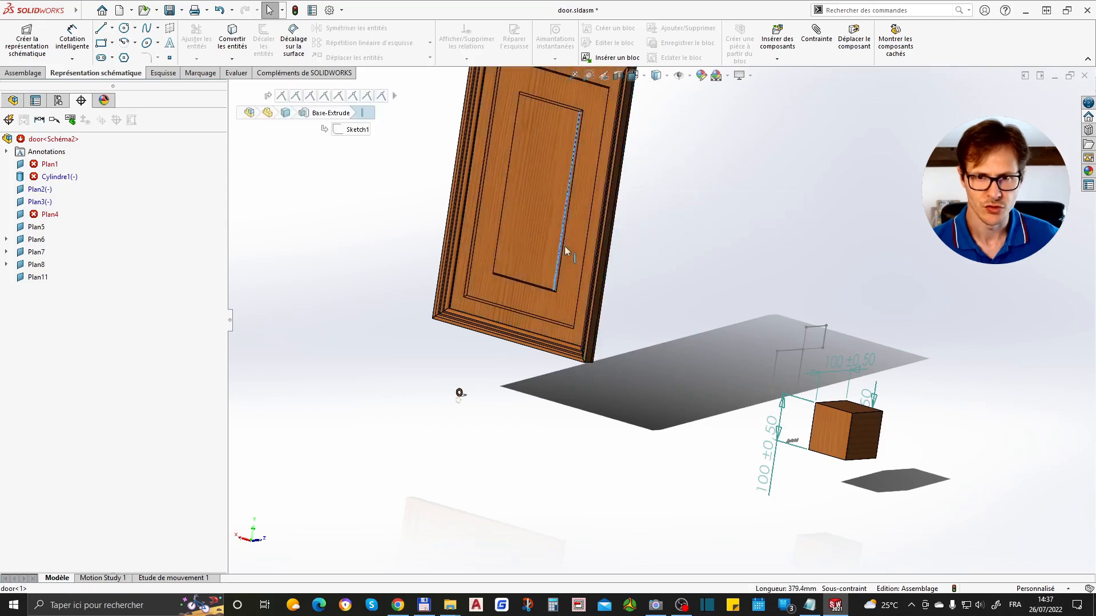
pyautogui.hotkey('ctrl', '8')
pyautogui.scroll(-4, 705, 404)
pyautogui.scroll(3, 706, 407)
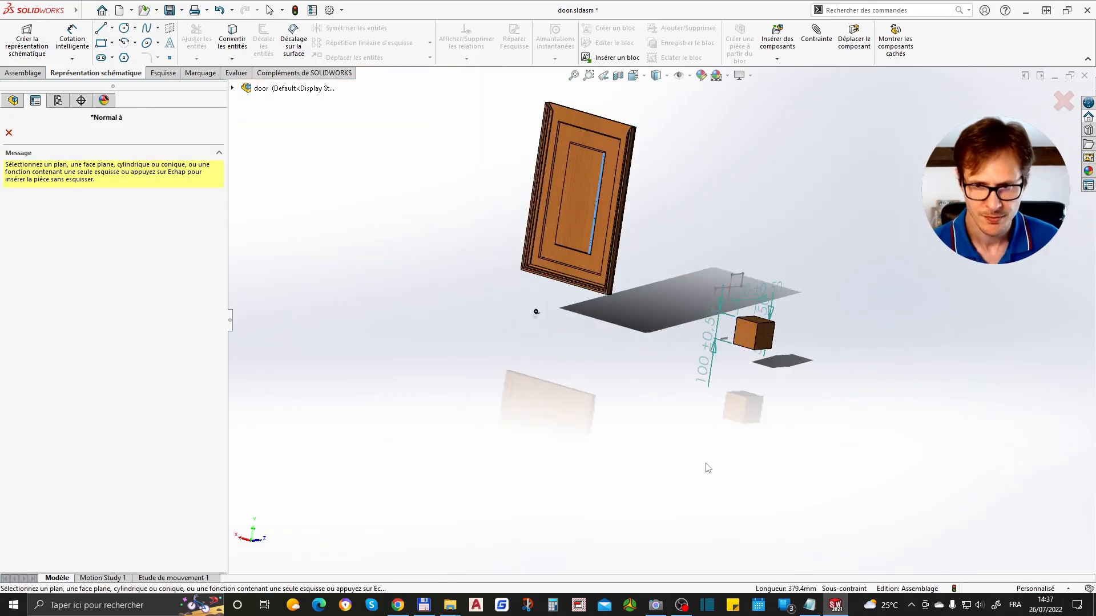
pyautogui.press('Escape')
# Select the top line of the small sketched rectangle and pull the sketch past the box, attempting an extruded cut
pyautogui.scroll(3, 746, 280)
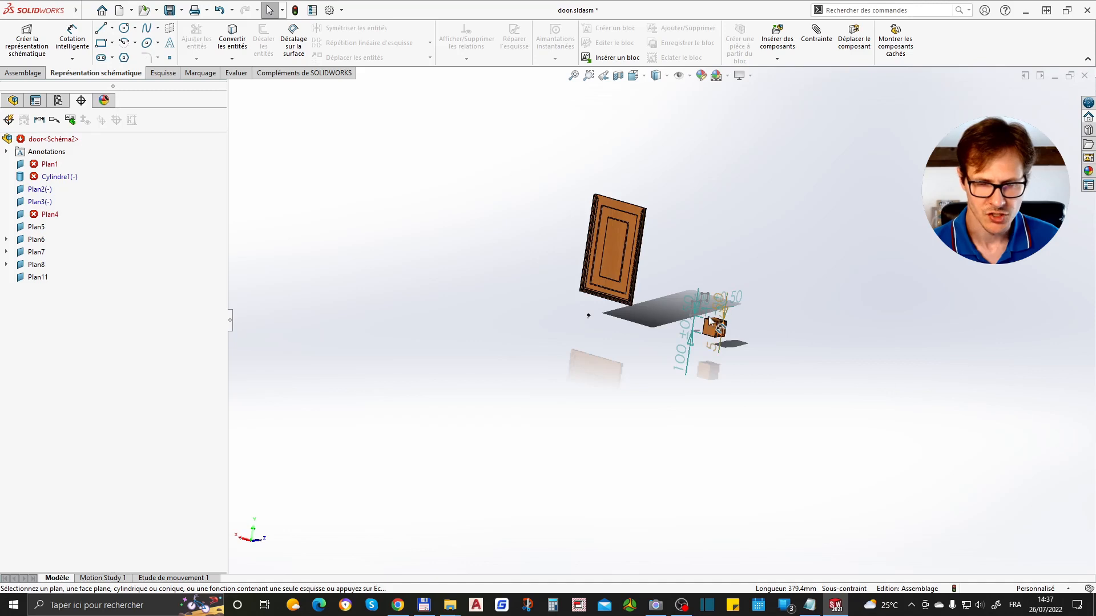
pyautogui.scroll(-4, 748, 292)
pyautogui.click(687, 312)
pyautogui.click(701, 293)
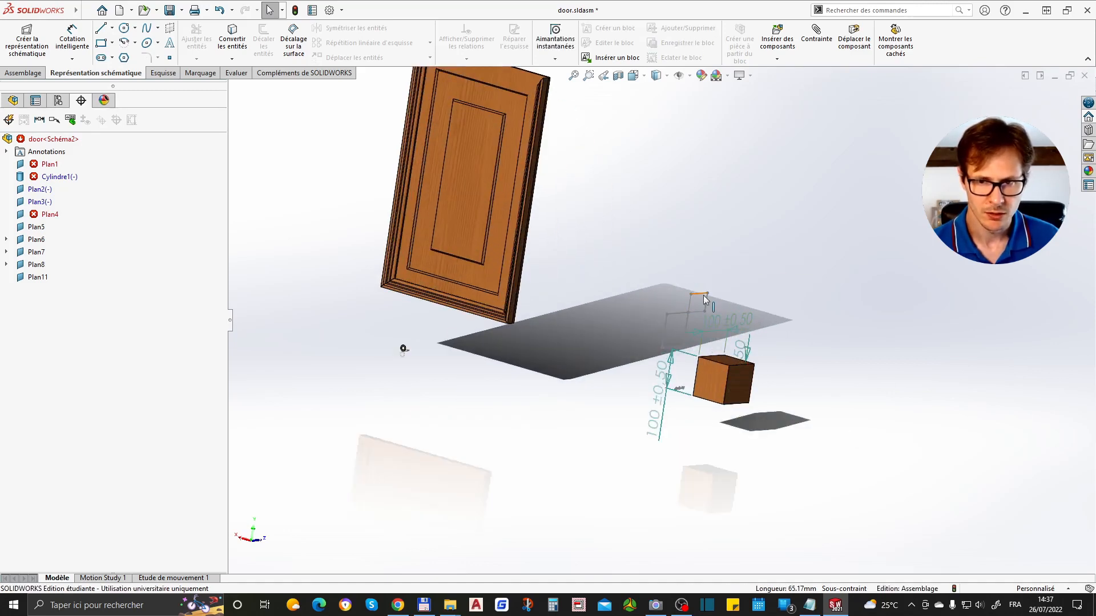
pyautogui.click(698, 301)
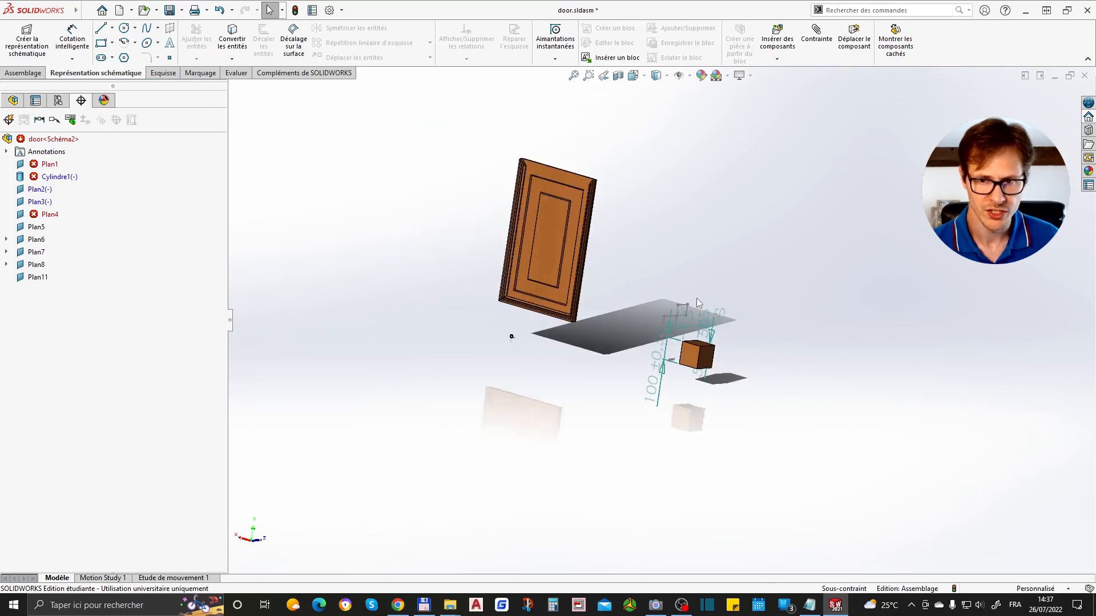
pyautogui.scroll(-3, 696, 298)
pyautogui.click(646, 318)
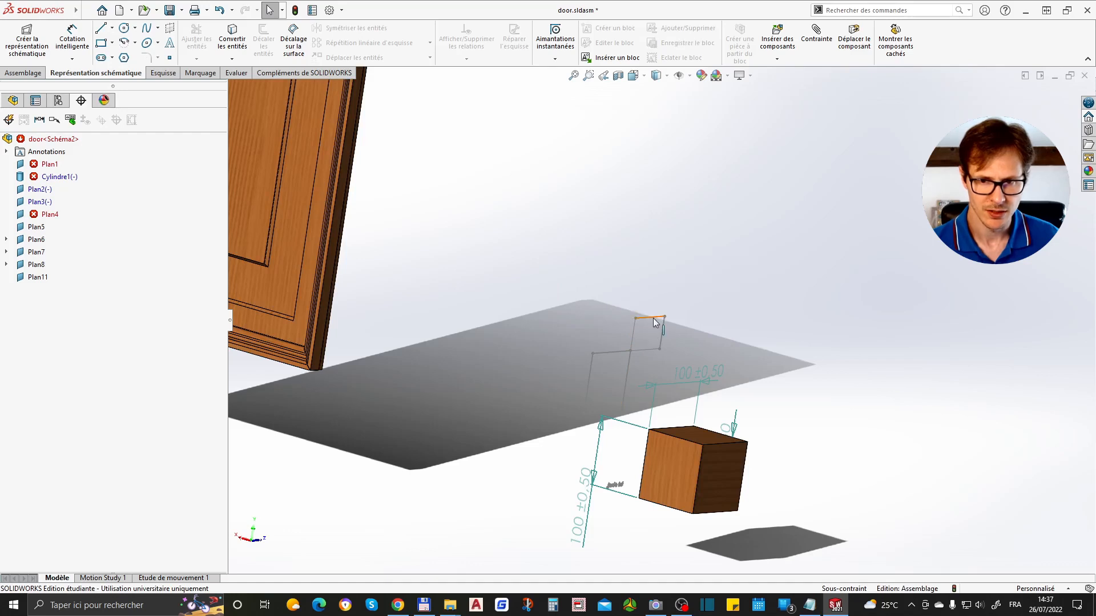
pyautogui.click(655, 319)
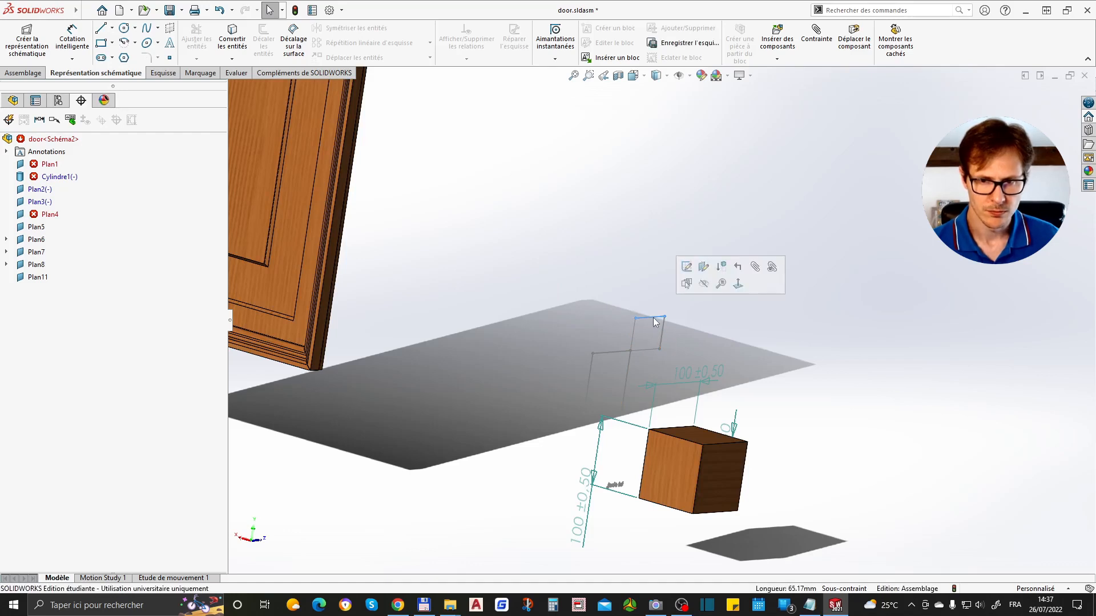
pyautogui.click(698, 346)
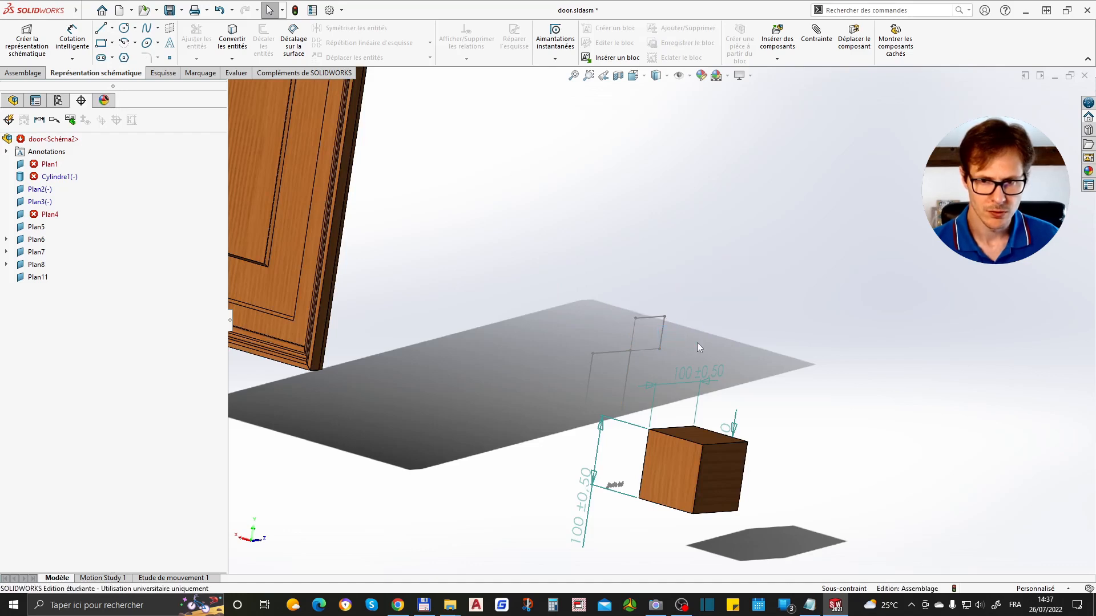
pyautogui.click(655, 320)
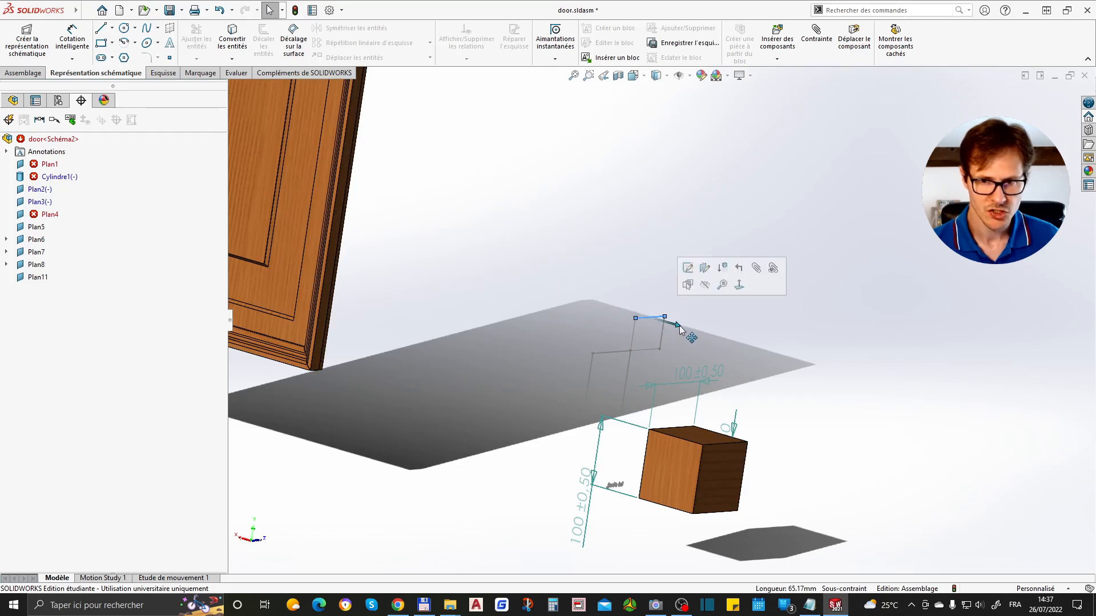
pyautogui.moveTo(679, 326)
pyautogui.mouseDown()
pyautogui.moveTo(769, 351)
pyautogui.moveTo(747, 389)
pyautogui.mouseUp()
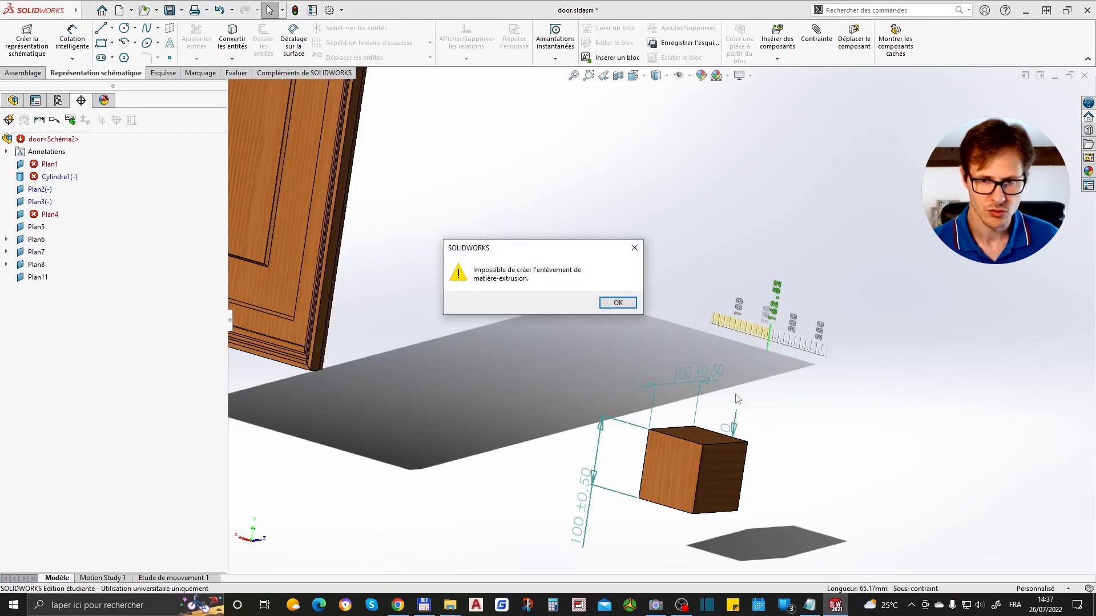
pyautogui.click(618, 303)
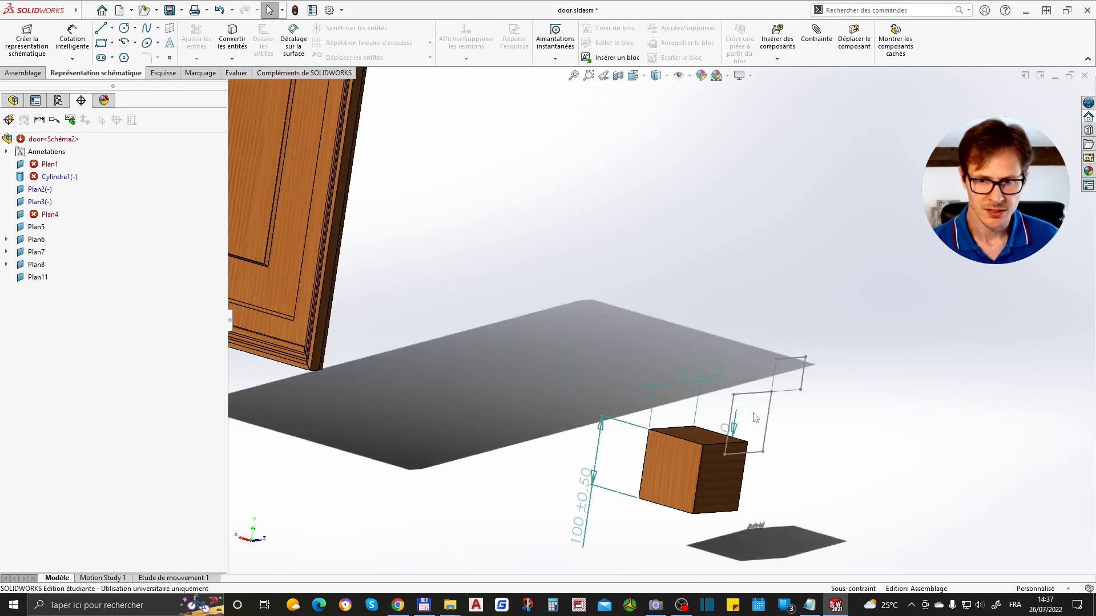
# Try to pull an extruded cut of about 48 mm from the small rectangle's side line shown nearest the larger rectangle
pyautogui.scroll(5, 680, 356)
pyautogui.scroll(-4, 679, 355)
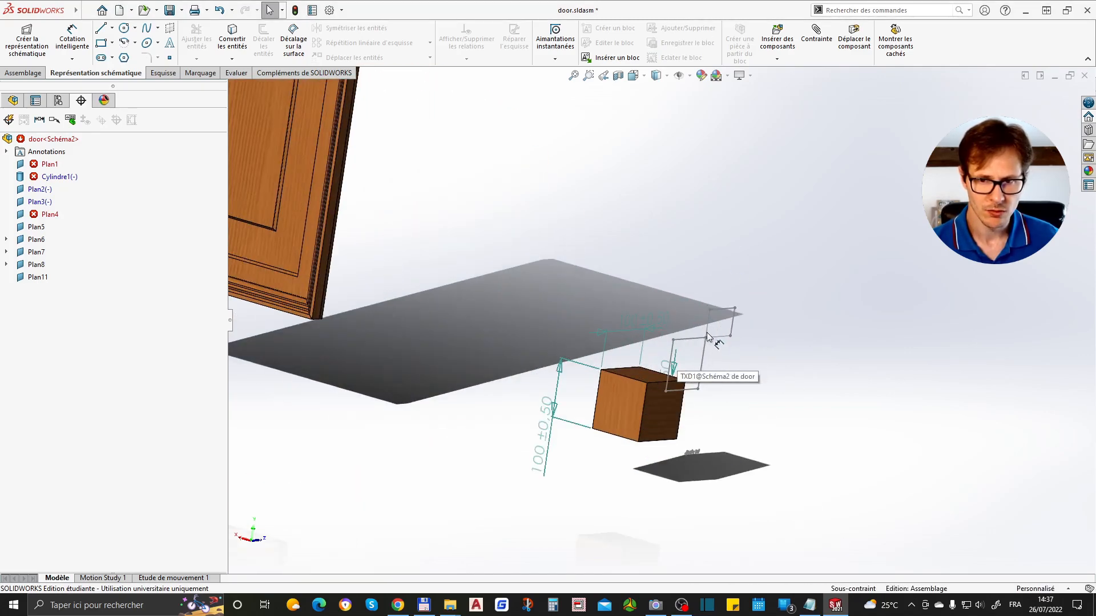
pyautogui.click(707, 339)
pyautogui.click(710, 320)
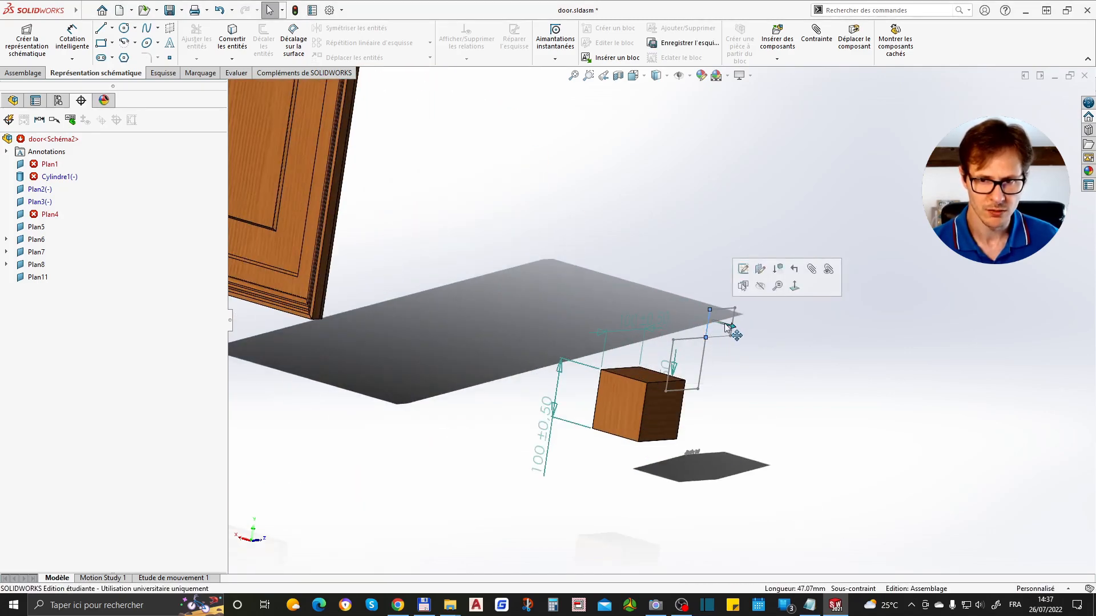
pyautogui.moveTo(729, 325); pyautogui.dragTo(746, 333)
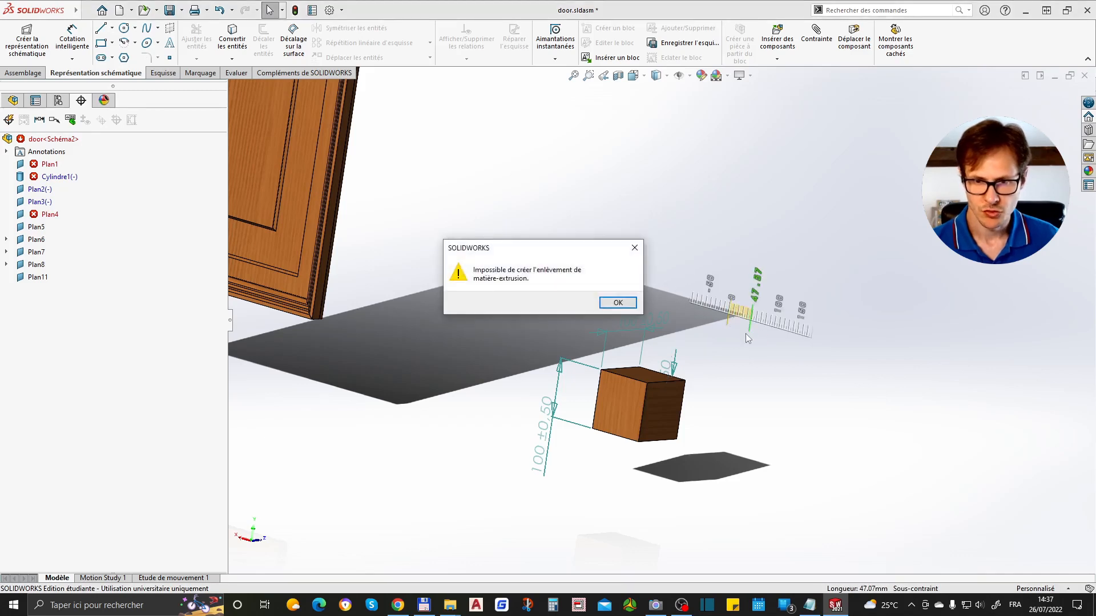
pyautogui.click(619, 303)
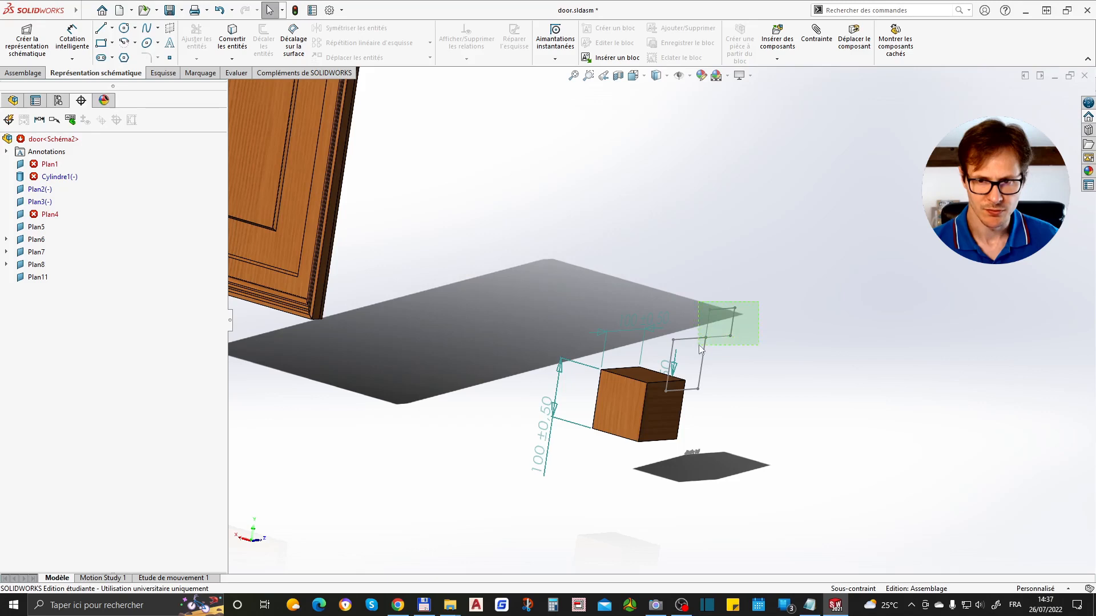
# Select the lines of the small sketched rectangle together and try to pull an extruded cut of about 68 mm
pyautogui.moveTo(698, 283)
pyautogui.mouseDown()
pyautogui.moveTo(768, 354)
pyautogui.moveTo(751, 348)
pyautogui.mouseUp()
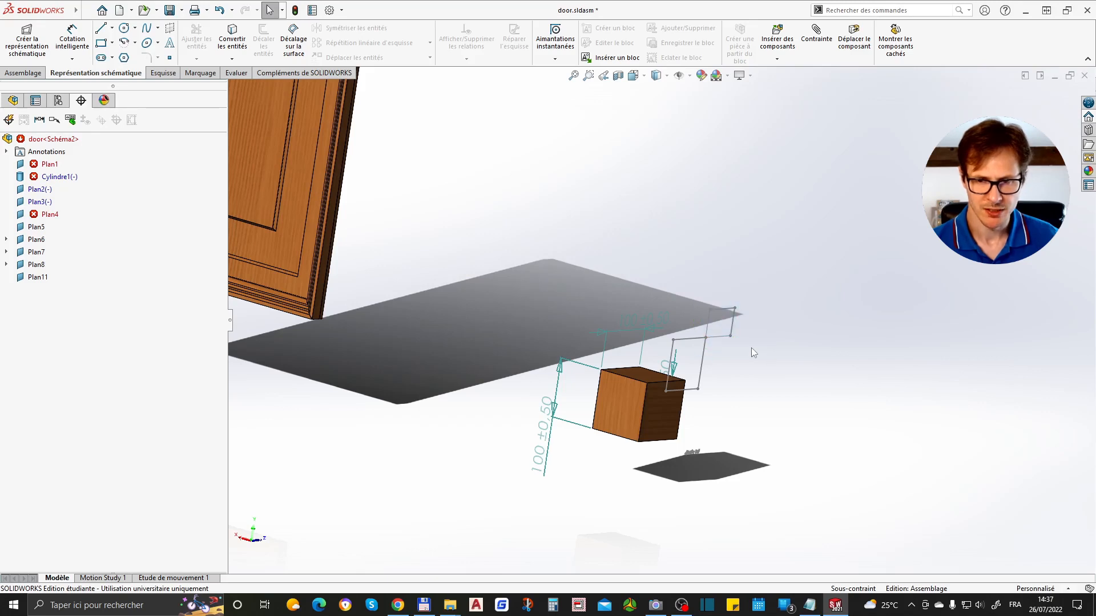
pyautogui.click(734, 313)
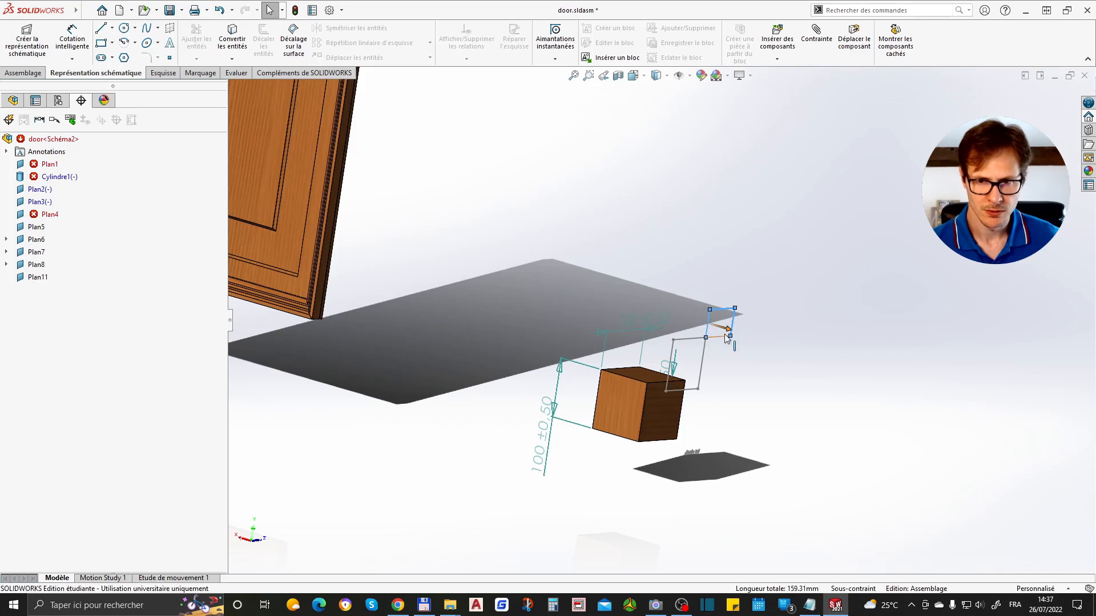
pyautogui.keyDown('ctrl'); pyautogui.click(726, 337); pyautogui.keyUp('ctrl')
pyautogui.moveTo(747, 343); pyautogui.dragTo(774, 362)
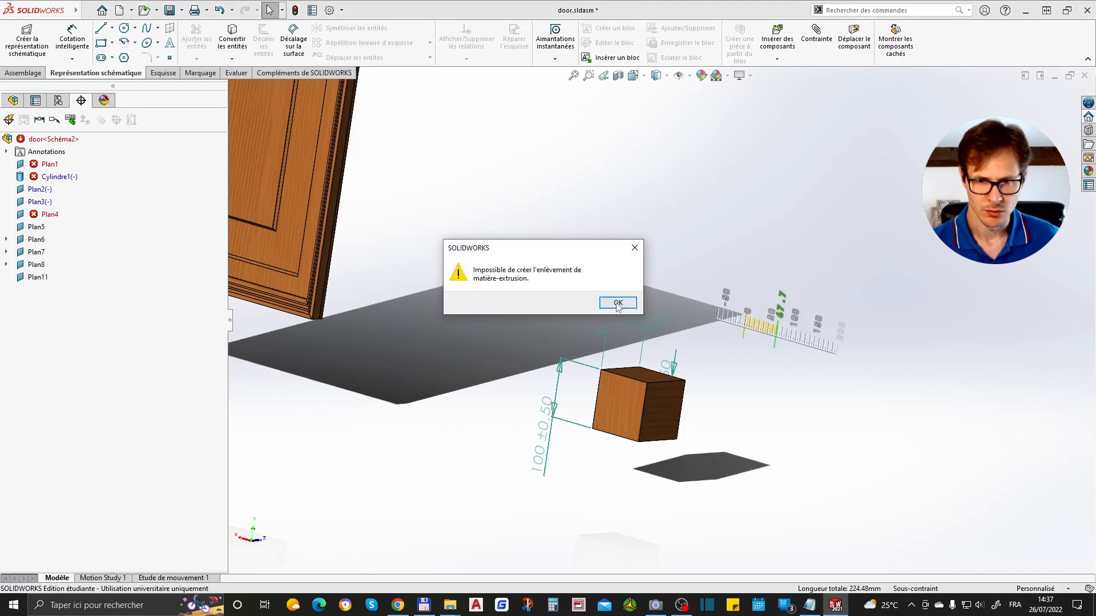
pyautogui.click(617, 304)
# Examine the door assembly from the front, side and back, including the hollow interior of the small box
pyautogui.scroll(-2, 795, 419)
pyautogui.scroll(3, 776, 422)
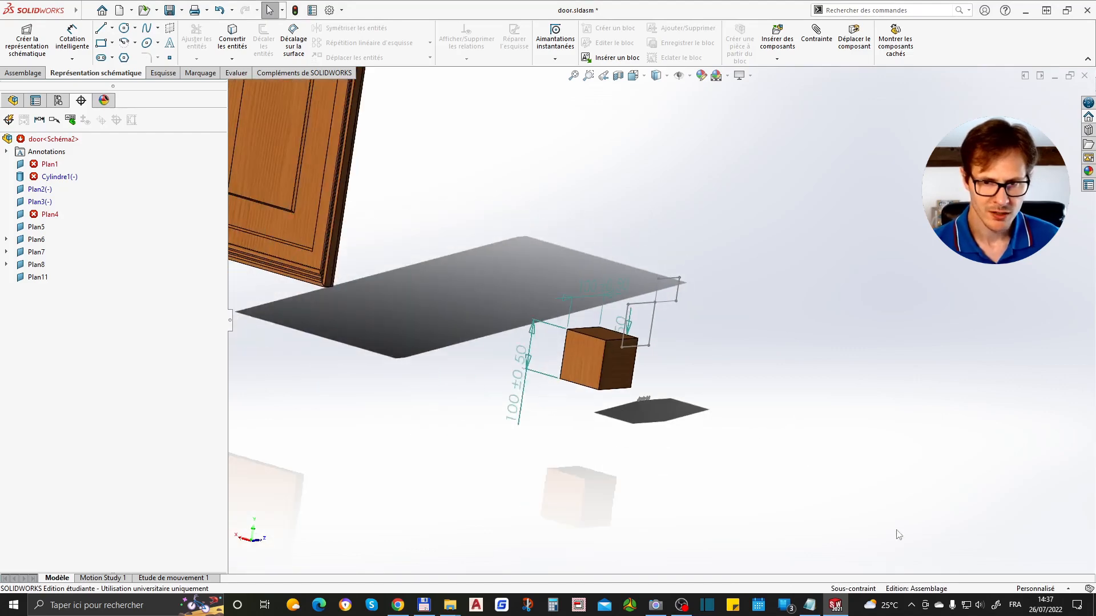
pyautogui.scroll(4, 700, 372)
pyautogui.scroll(-2, 701, 374)
pyautogui.scroll(-1, 720, 406)
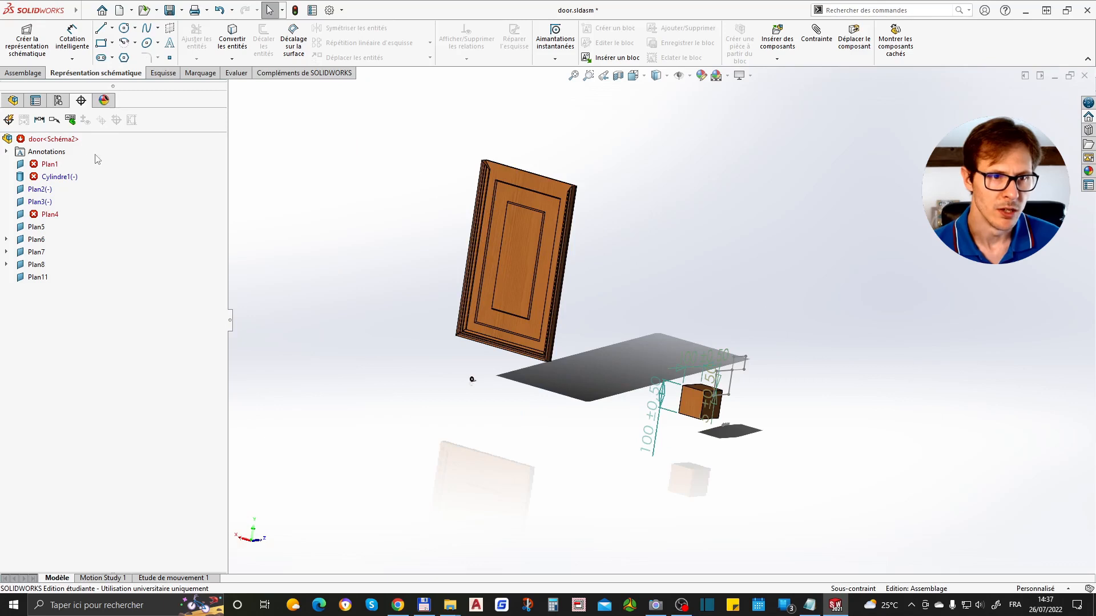
pyautogui.moveTo(689, 258); pyautogui.dragTo(722, 266, button='middle')
pyautogui.moveTo(511, 429); pyautogui.dragTo(450, 412, button='middle')
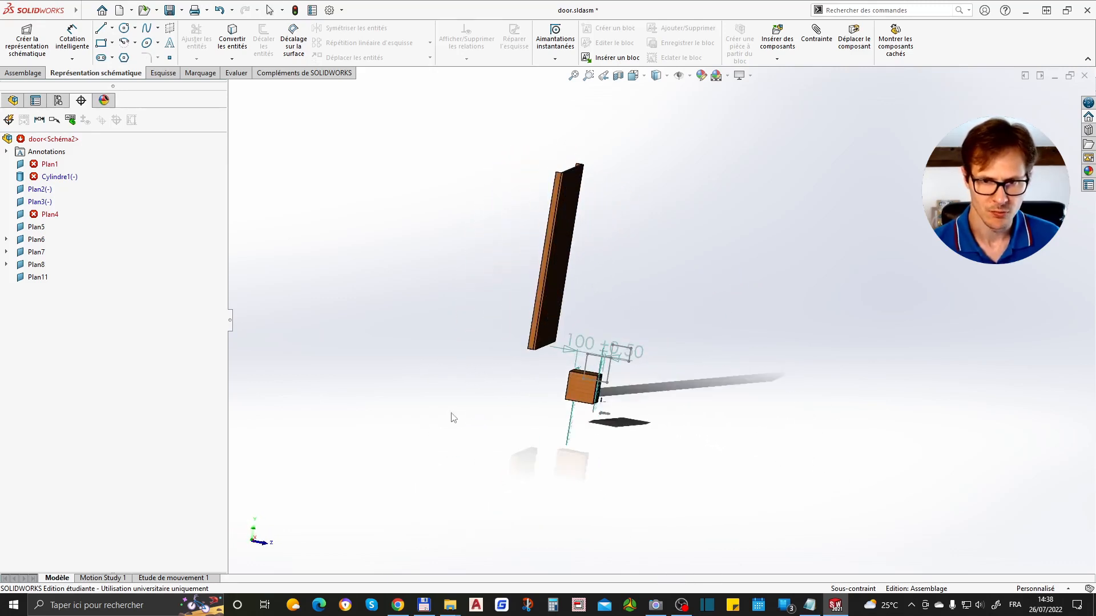
pyautogui.moveTo(588, 491); pyautogui.dragTo(496, 389, button='middle')
pyautogui.scroll(-10, 496, 389)
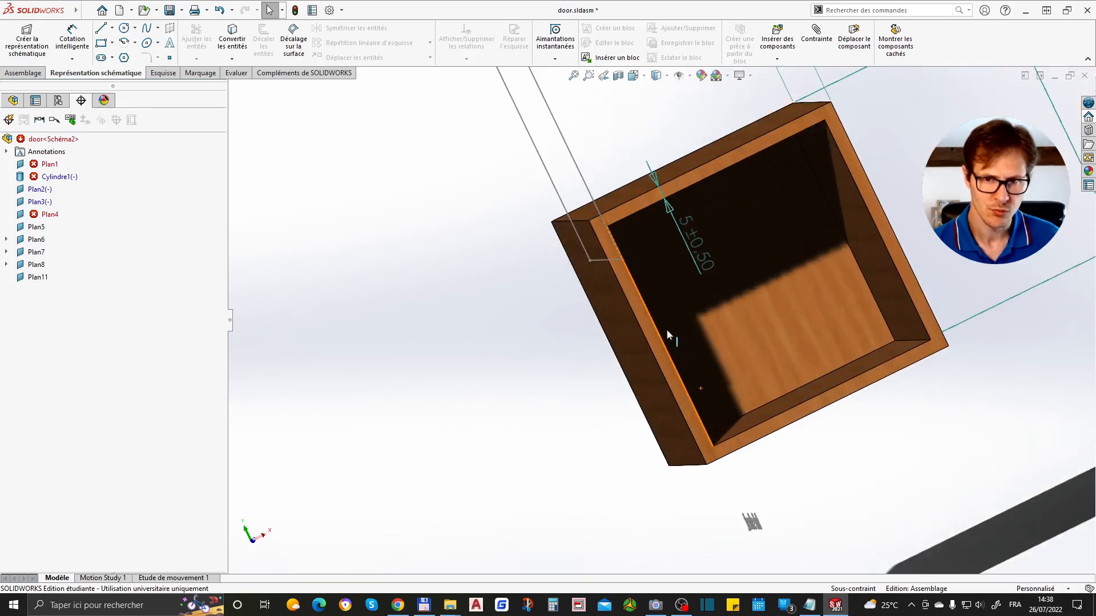
pyautogui.scroll(10, 890, 376)
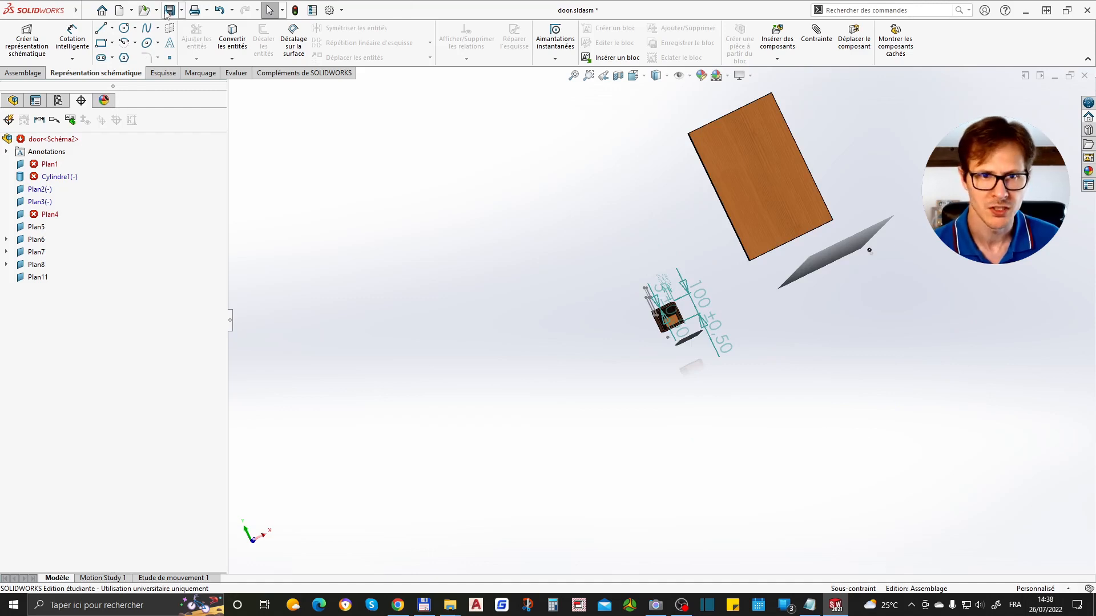
pyautogui.moveTo(869, 250); pyautogui.dragTo(769, 444, button='middle')
pyautogui.scroll(5, 685, 371)
pyautogui.scroll(3, 718, 252)
pyautogui.scroll(-4, 711, 267)
pyautogui.scroll(-1, 628, 404)
pyautogui.scroll(-3, 668, 313)
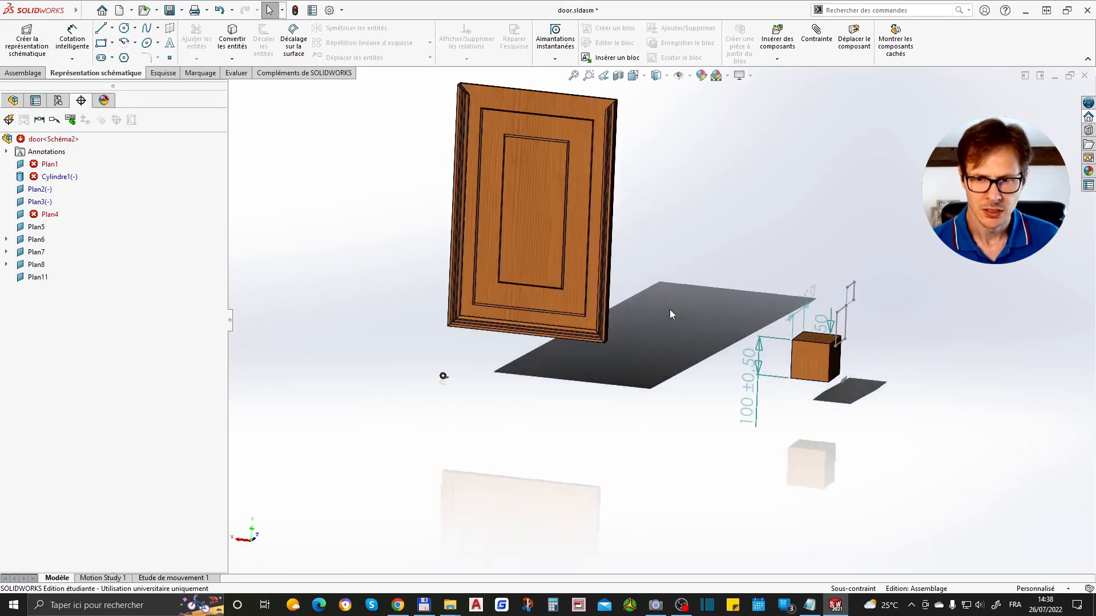
pyautogui.scroll(1, 621, 117)
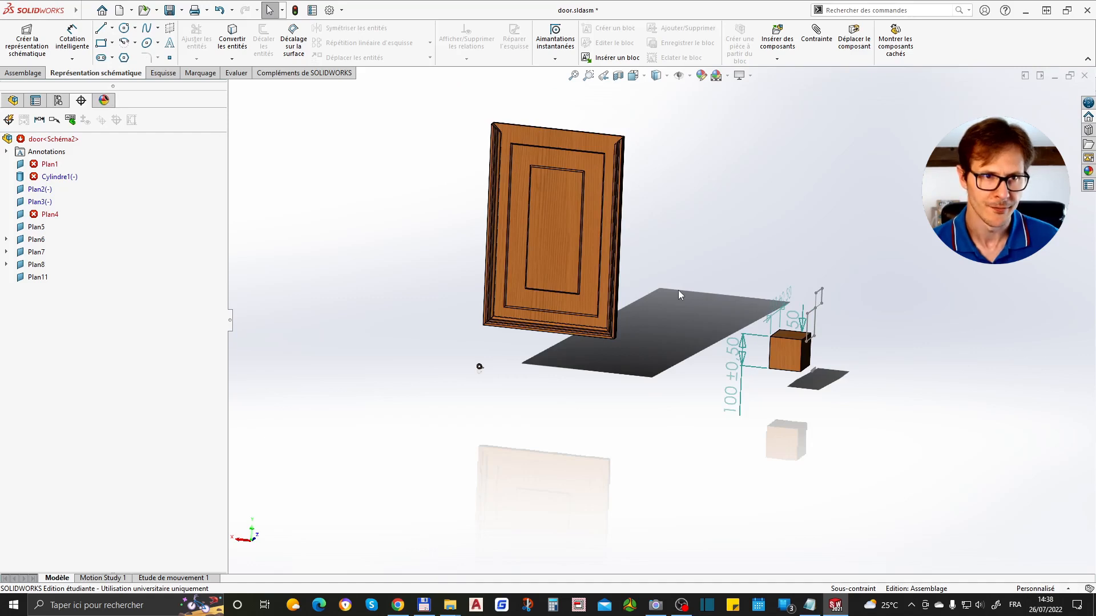
pyautogui.click(120, 11)
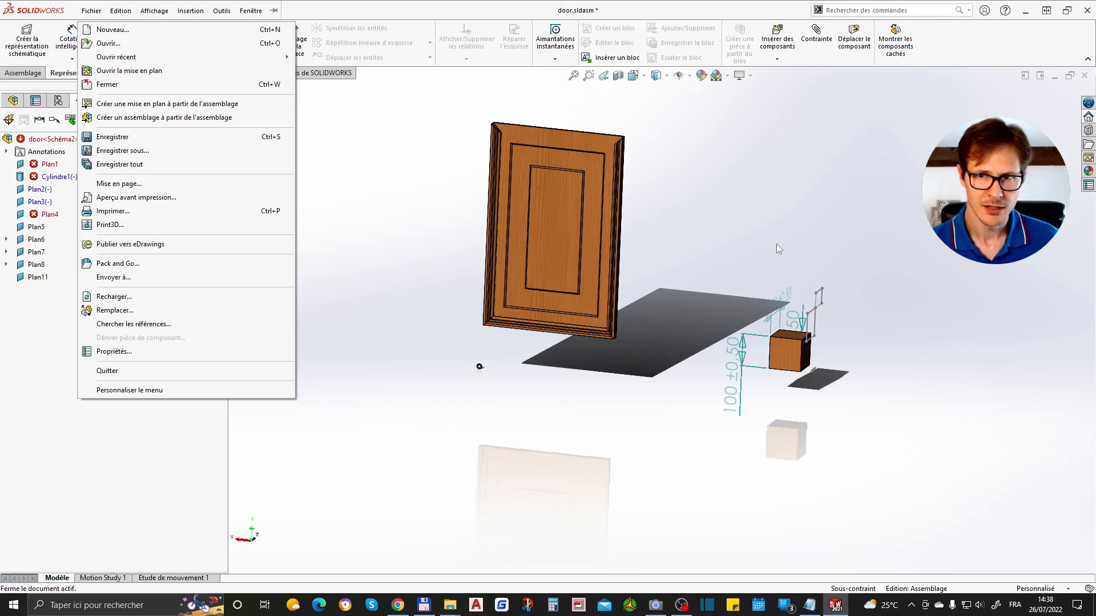
pyautogui.click(770, 207)
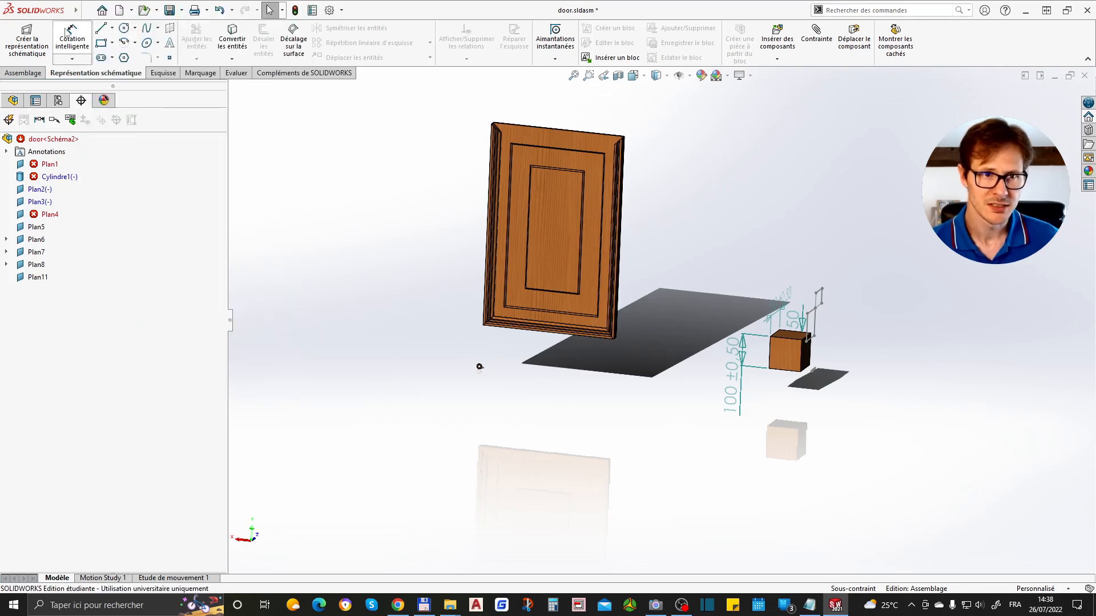
pyautogui.click(26, 74)
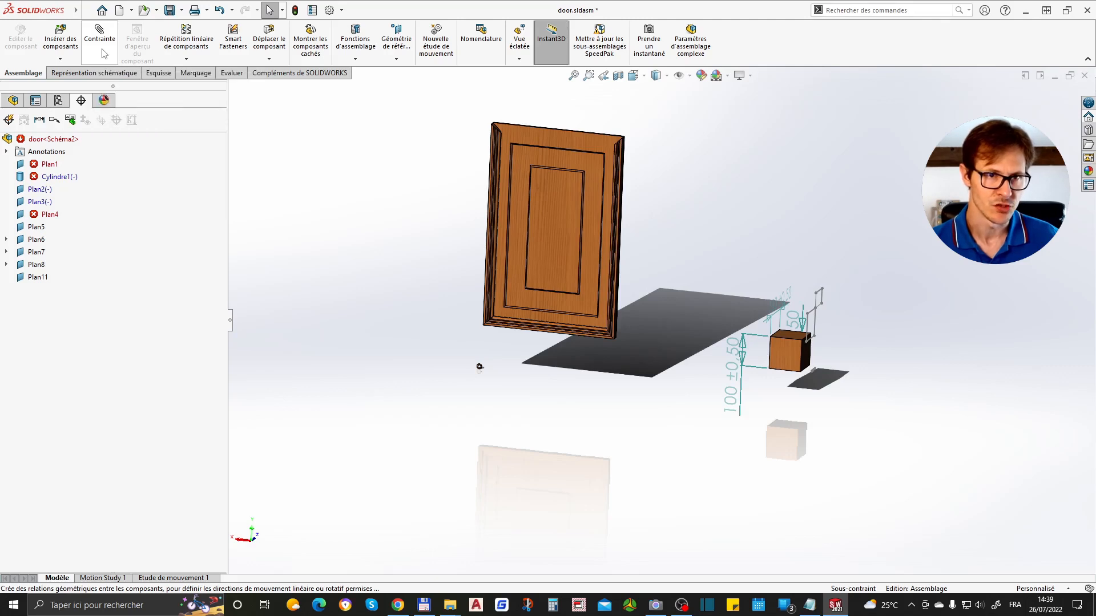
pyautogui.click(188, 58)
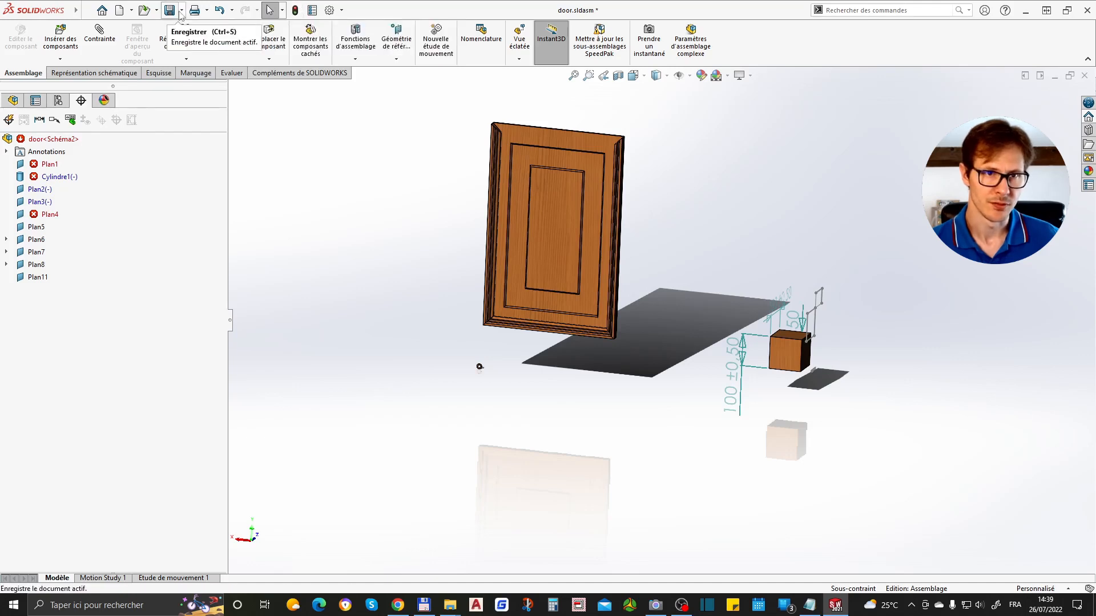
# Look over the general system options, close them unchanged, and review the available file and display commands
pyautogui.moveTo(63, 14)
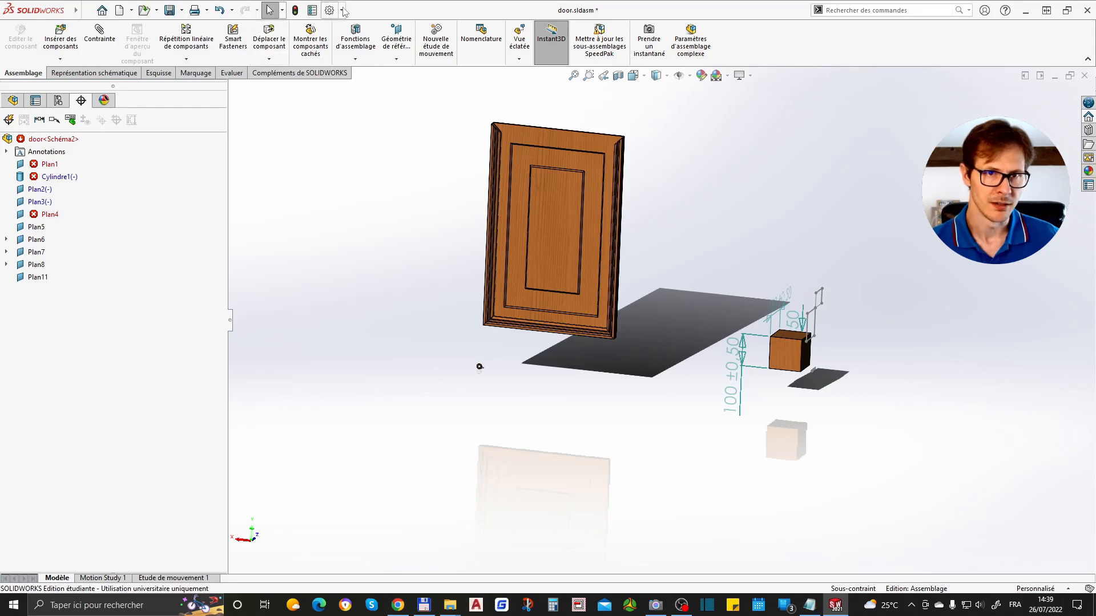
pyautogui.click(342, 10)
pyautogui.click(349, 26)
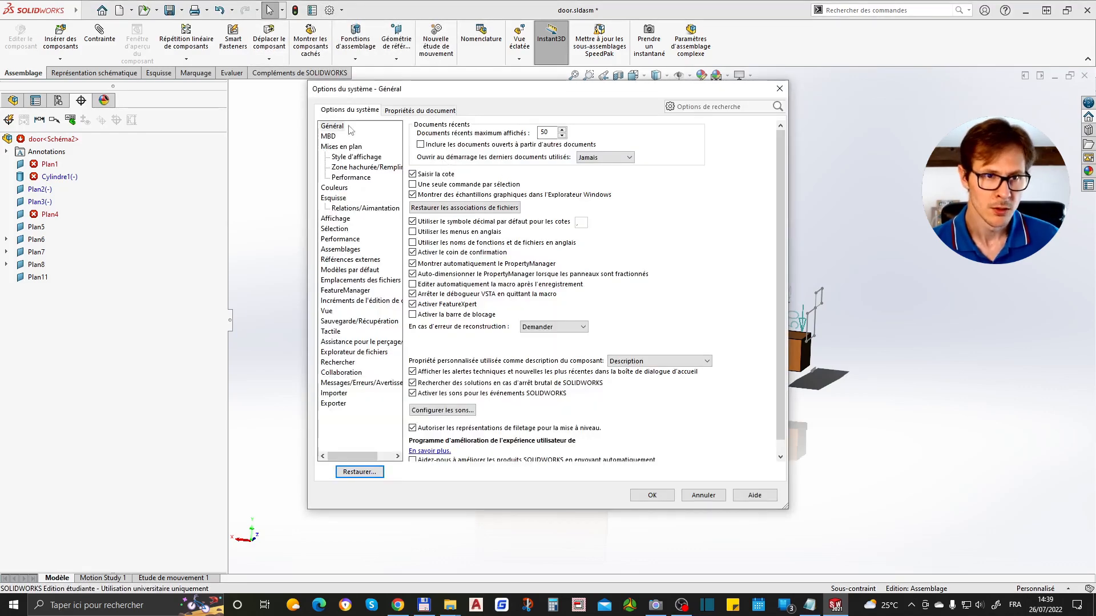
pyautogui.press('Escape')
pyautogui.moveTo(34, 11)
pyautogui.click(92, 12)
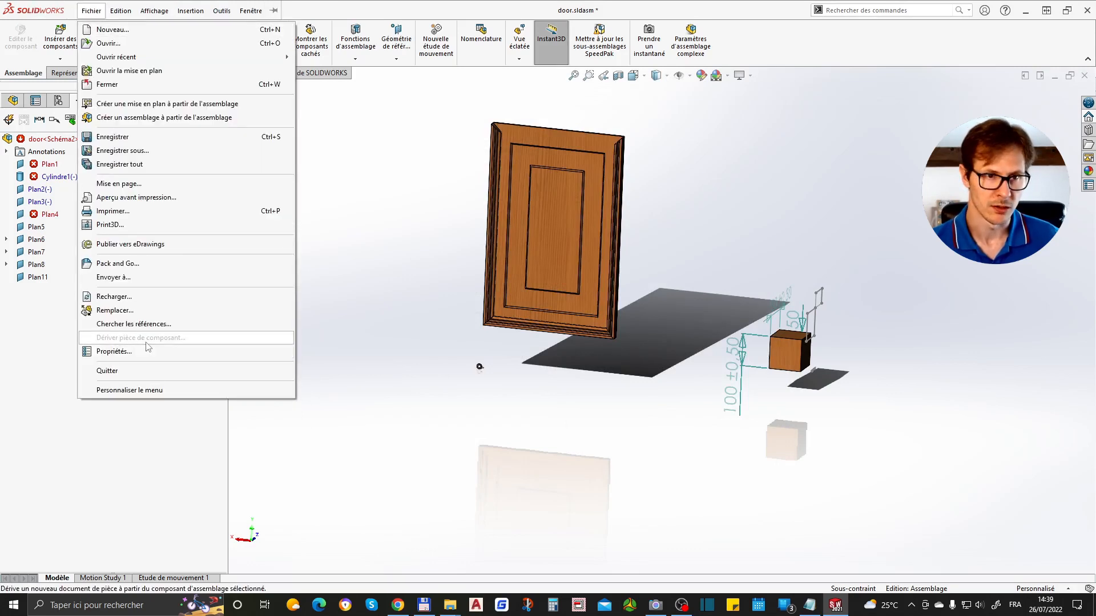
pyautogui.moveTo(154, 11)
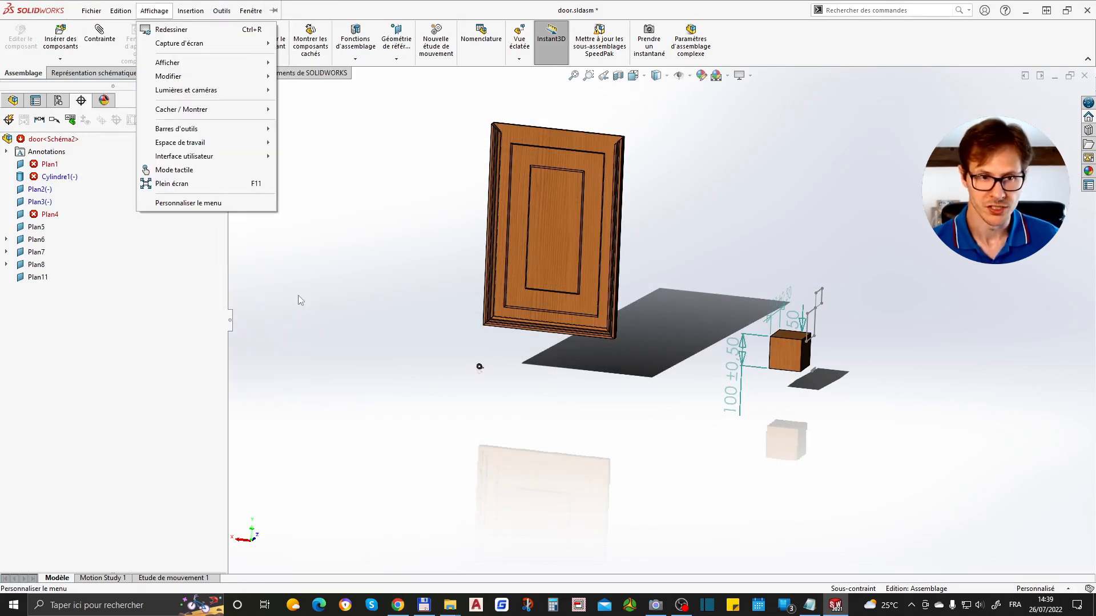
# View the timelines of Etude de mouvement 1 and Motion Study 1, and return to the model view
pyautogui.click(174, 578)
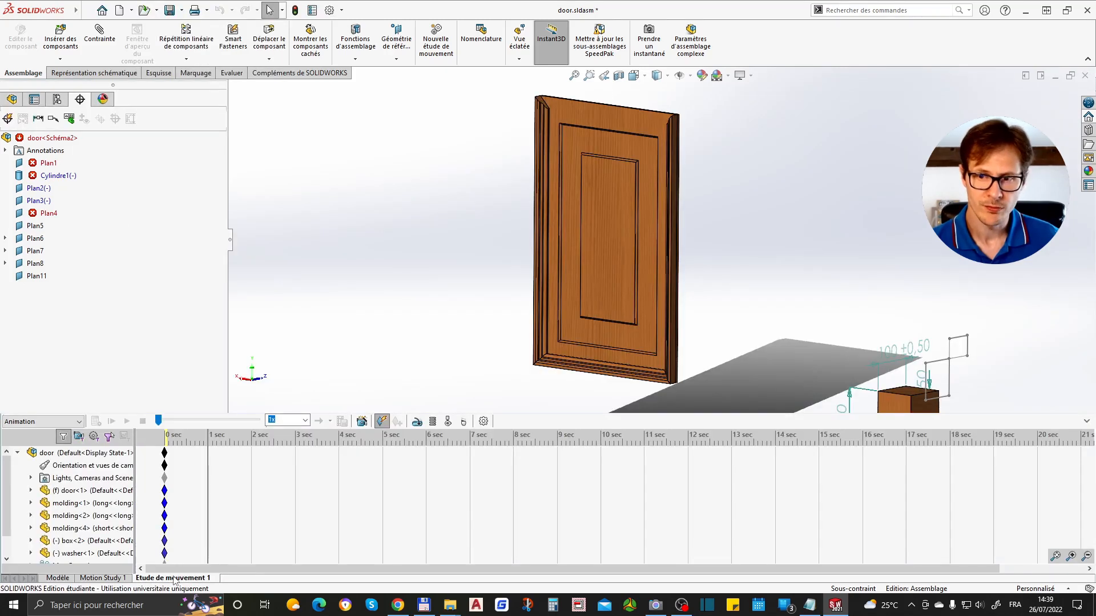
pyautogui.click(102, 583)
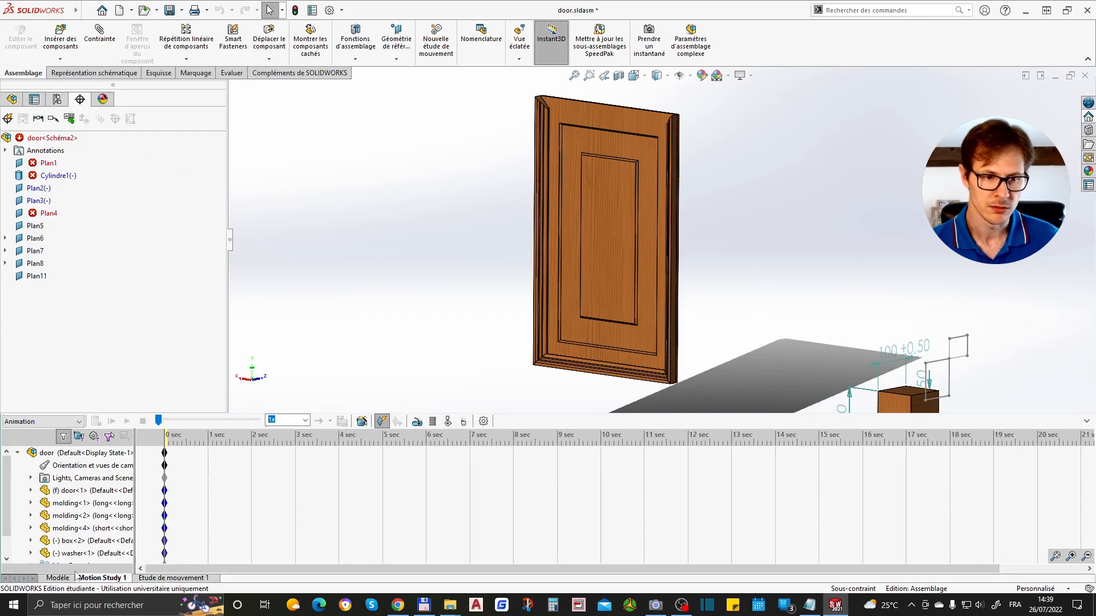
pyautogui.click(58, 578)
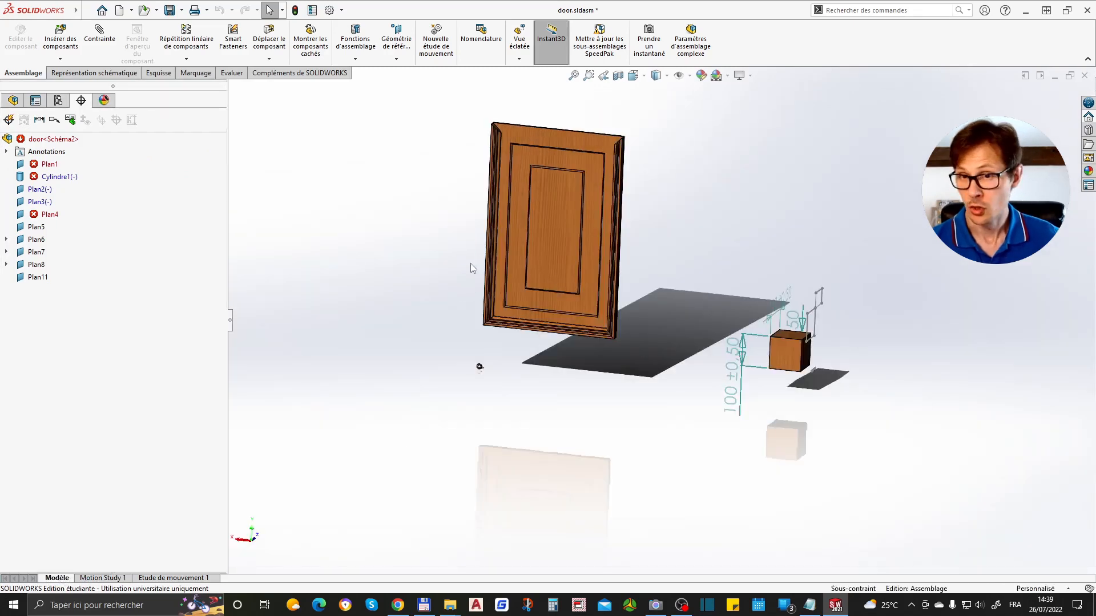
pyautogui.scroll(-3, 689, 153)
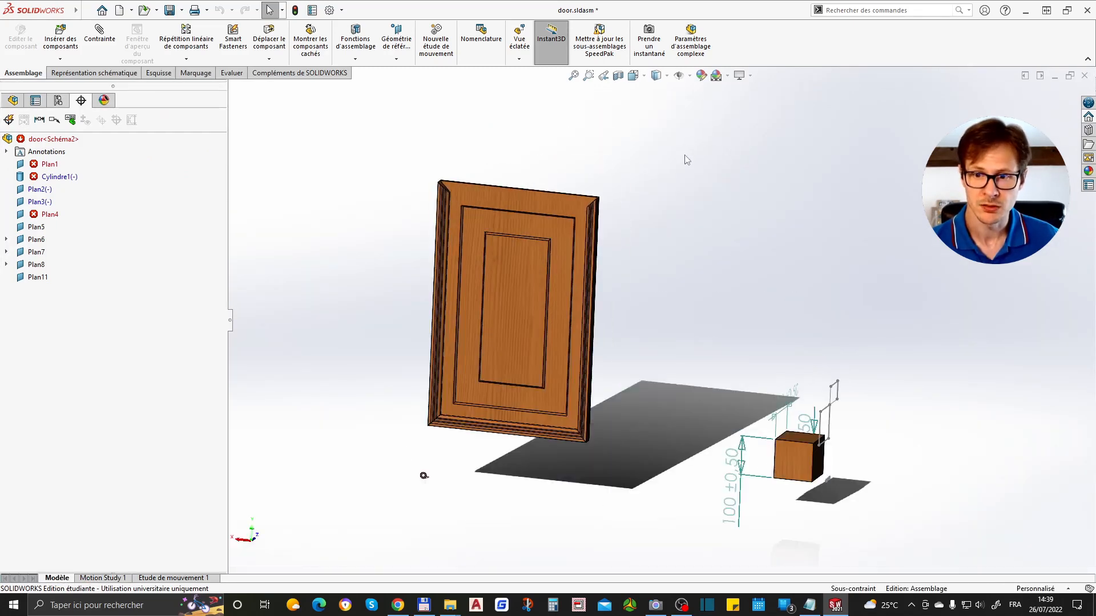